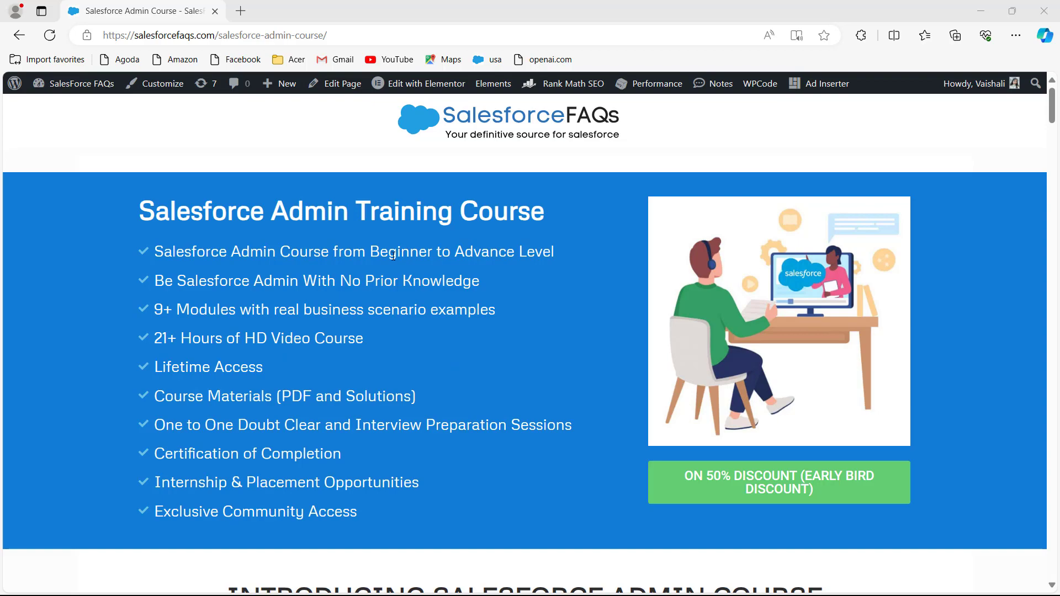
Scroll through the SalesforceFAQs Salesforce Admin course page, then switch to the Salesforce Setup Home window.
left_click_drag(1052, 122, 1057, 494)
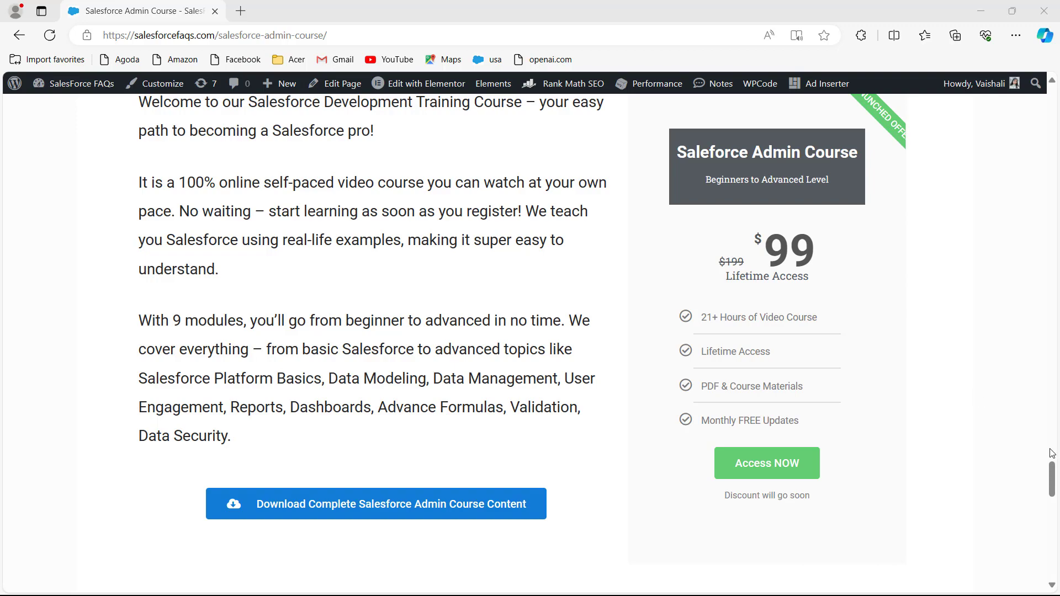
left_click_drag(1052, 472, 1056, 90)
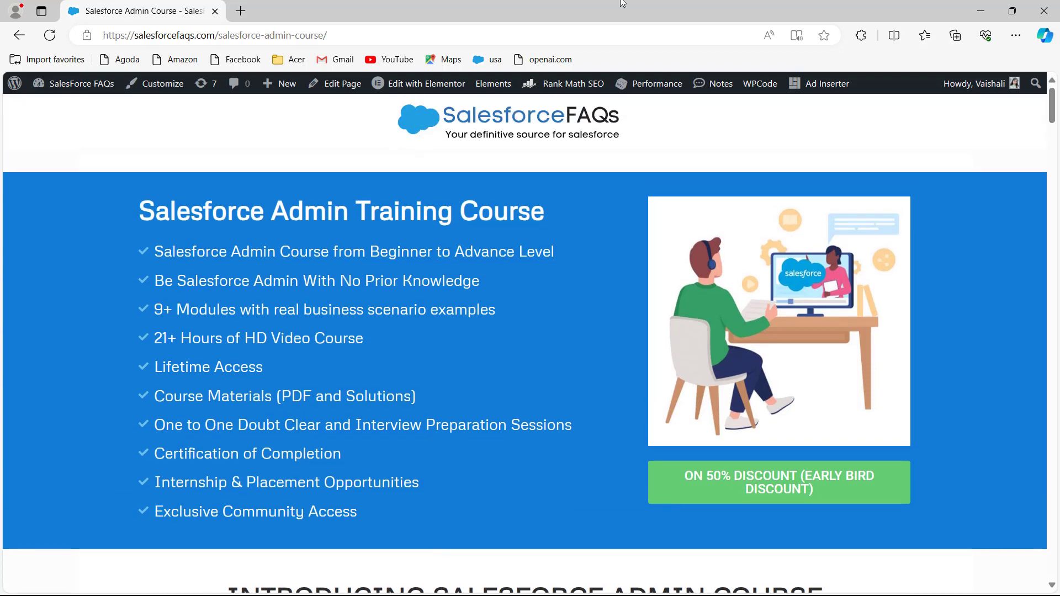
key("alt+Tab")
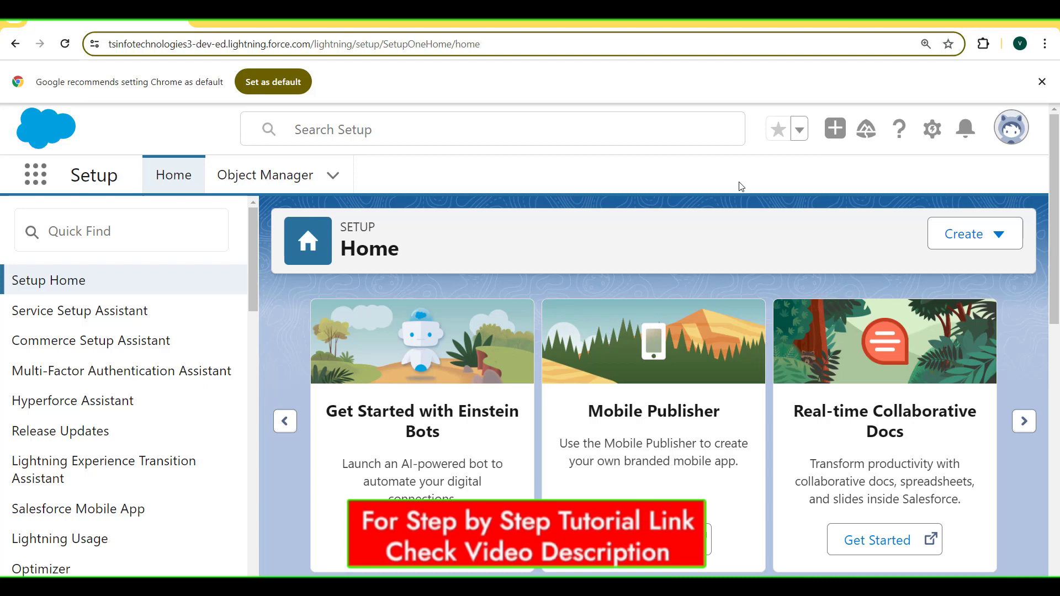
Go from Setup through Object Manager to the Contact object's Validation Rules list.
left_click(931, 132)
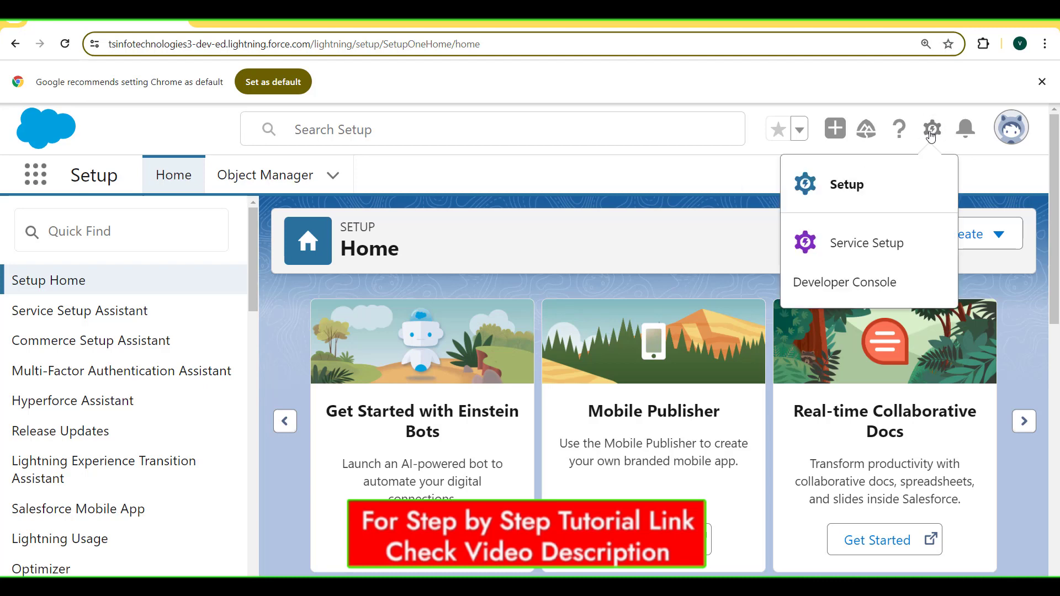
left_click(845, 185)
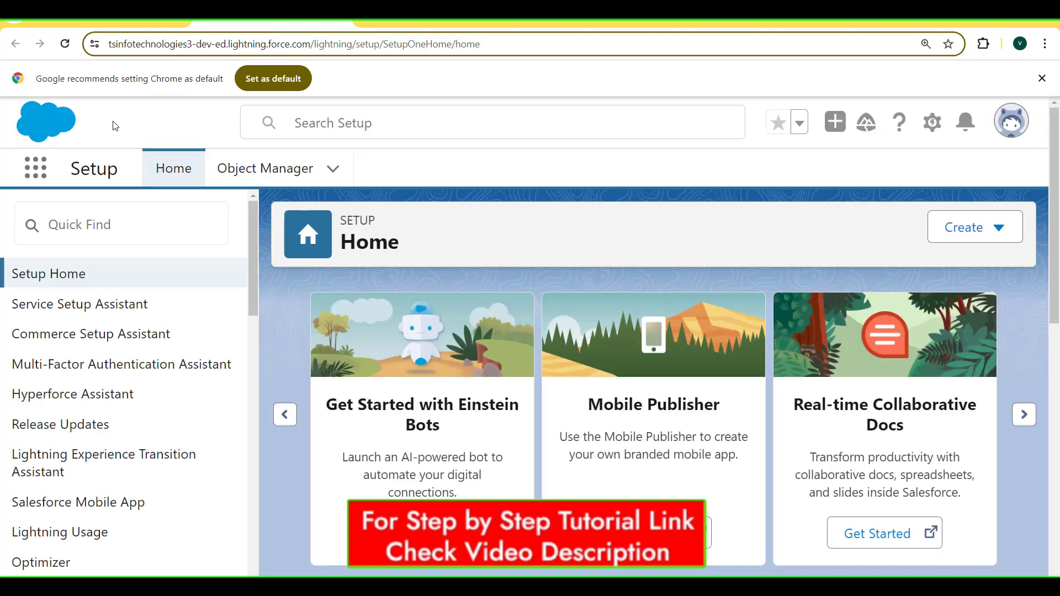
left_click(258, 170)
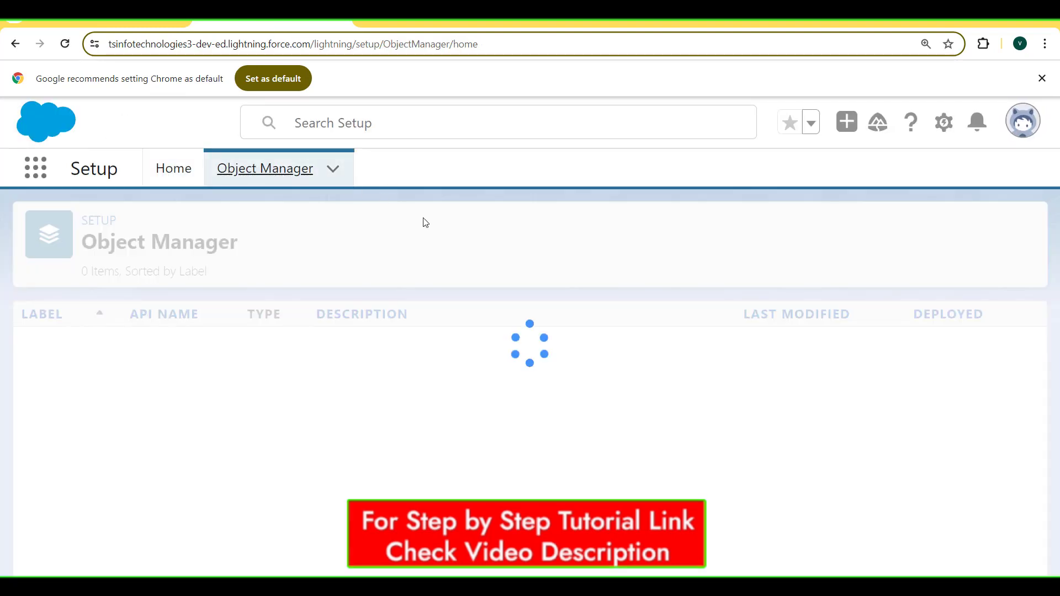
left_click(728, 237)
type("c")
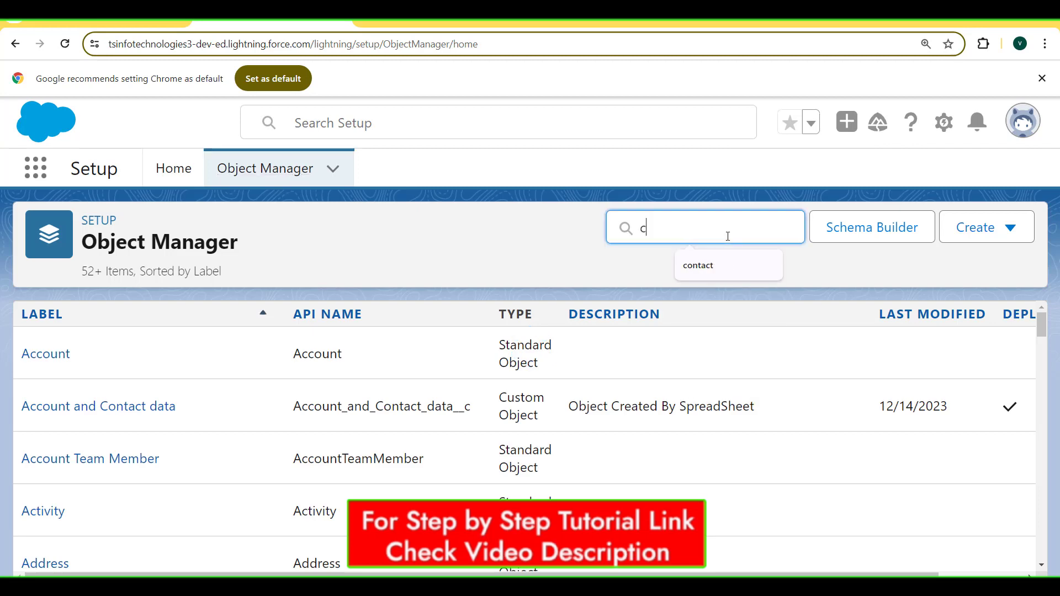
type("ontact")
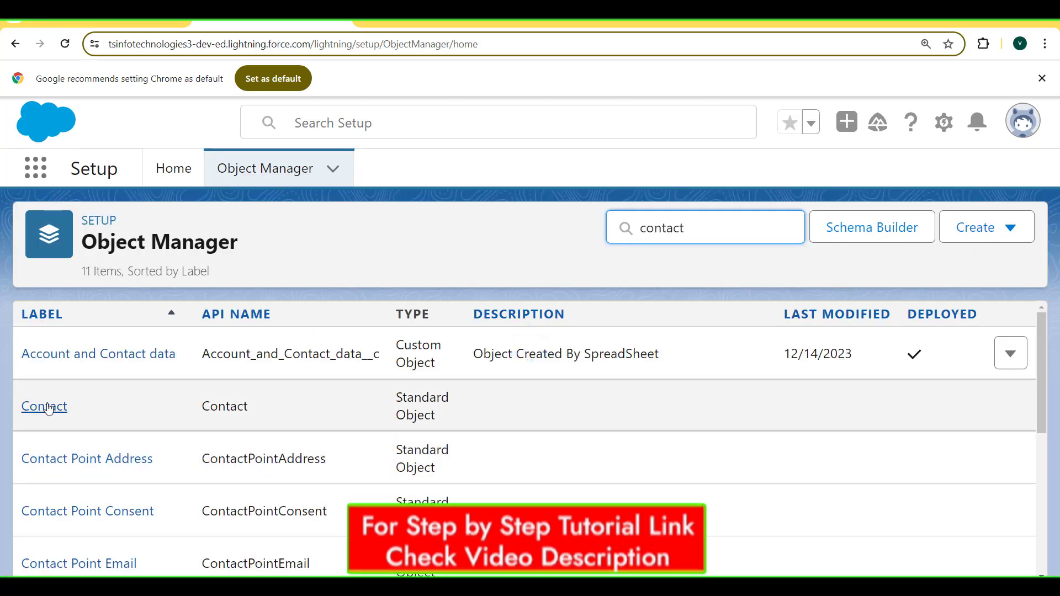
left_click(48, 408)
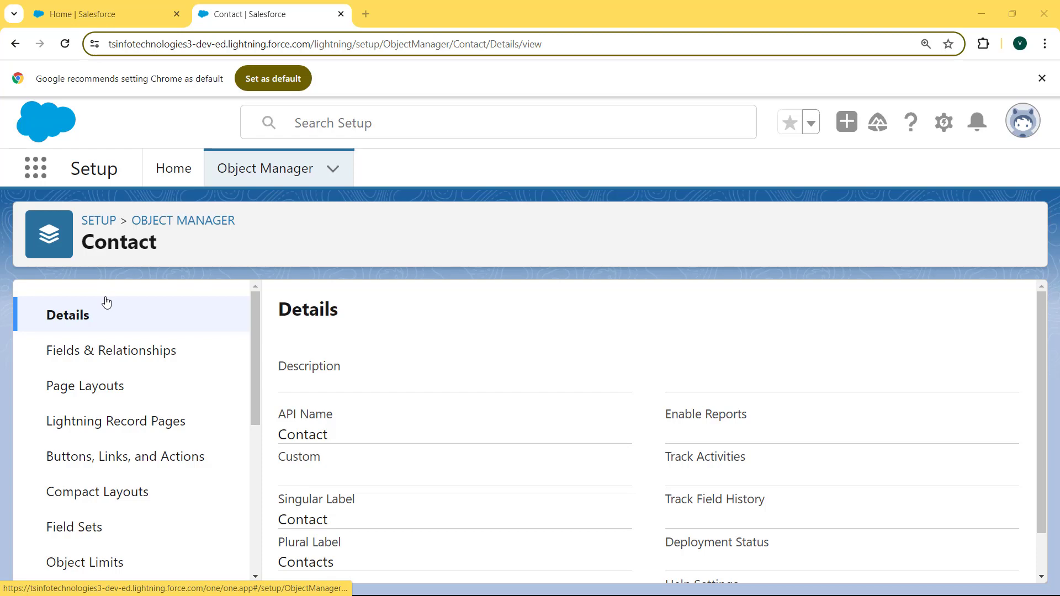
left_click_drag(256, 340, 254, 502)
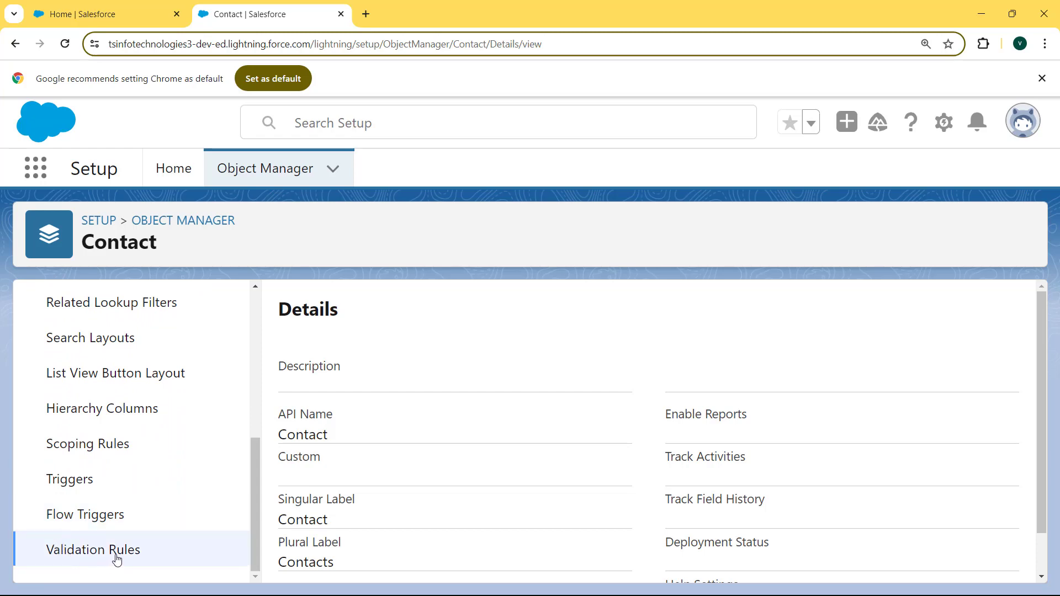
left_click(83, 552)
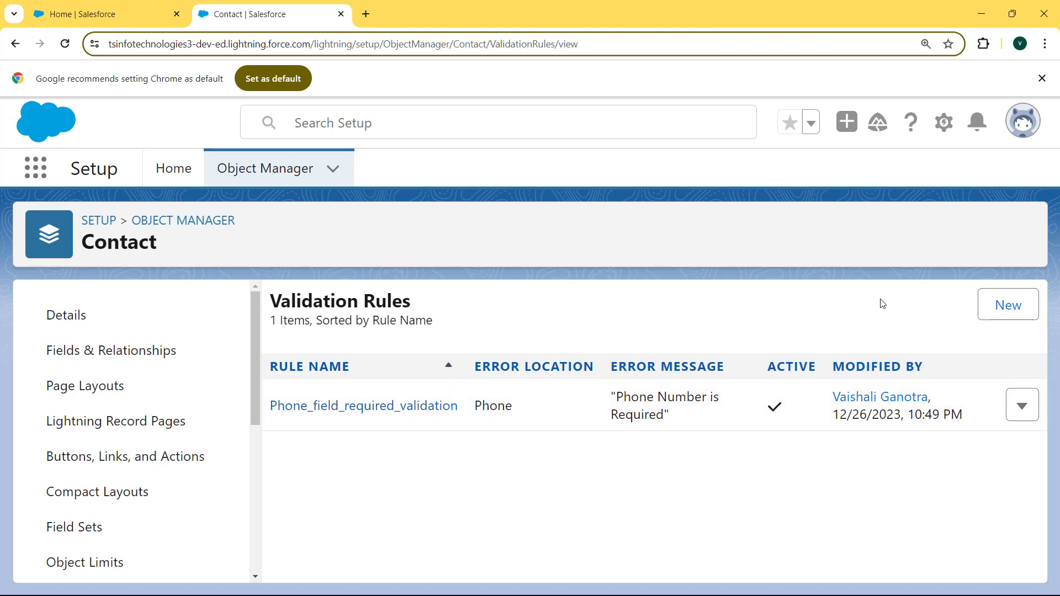
Create a new Contact validation rule named Phone_Validation_Rule and scroll to its Error Condition Formula.
left_click(1009, 307)
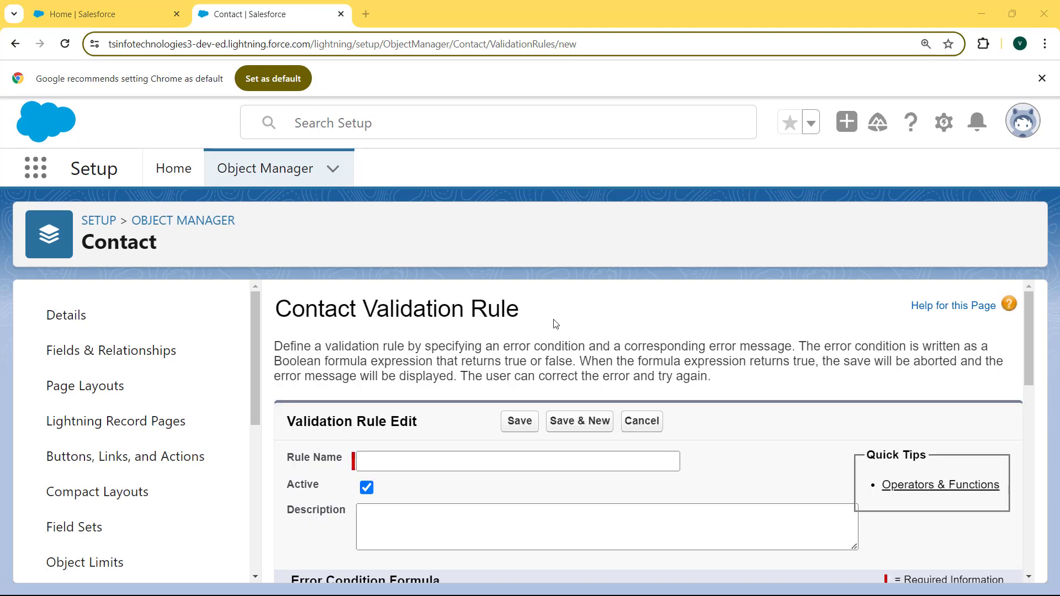
left_click(454, 456)
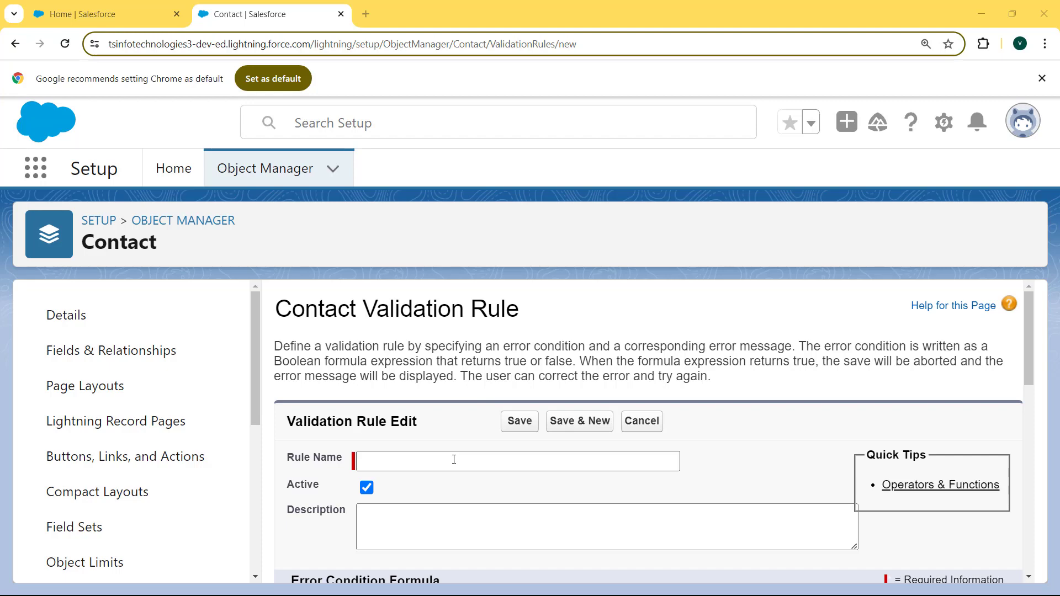
left_click(454, 459)
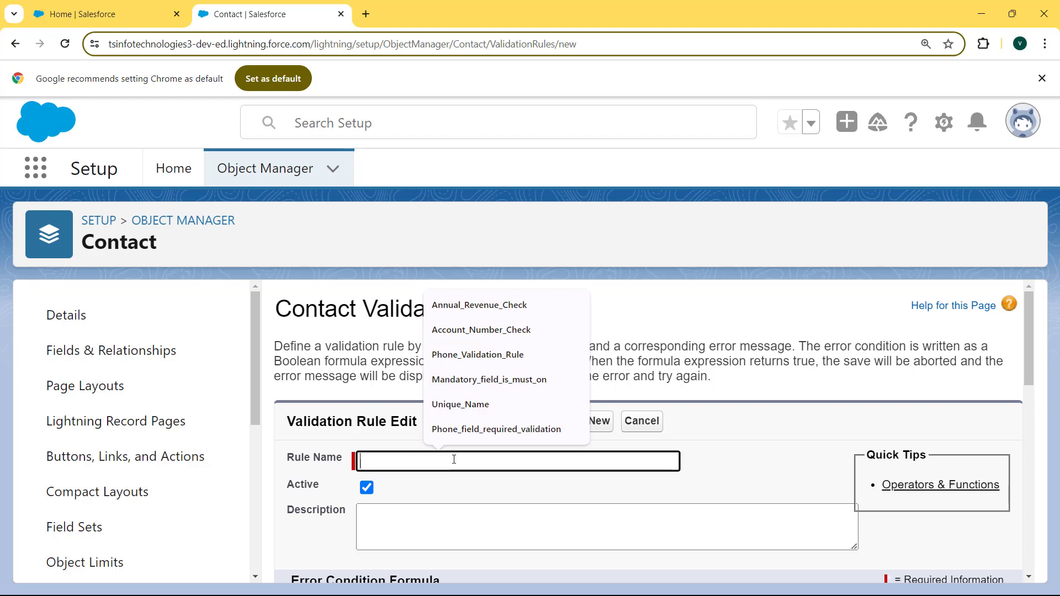
left_click(478, 355)
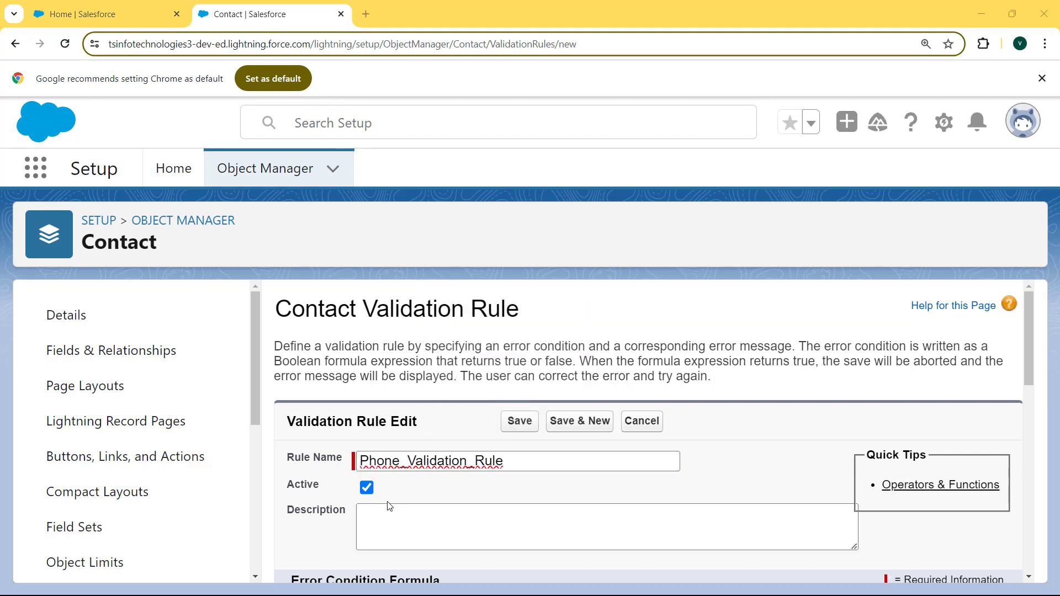
left_click(561, 526)
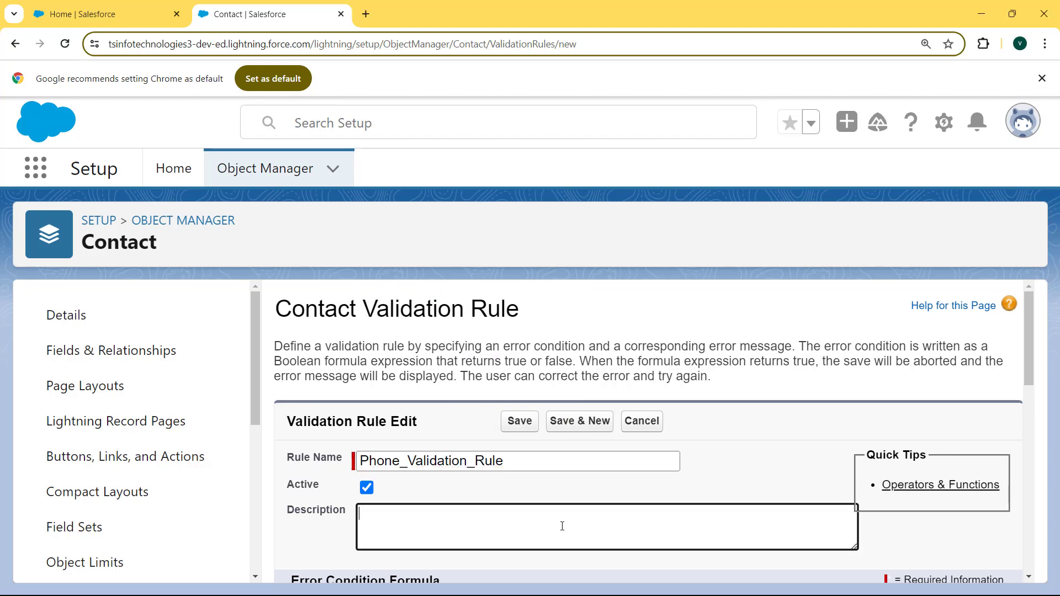
left_click_drag(1027, 333, 1039, 421)
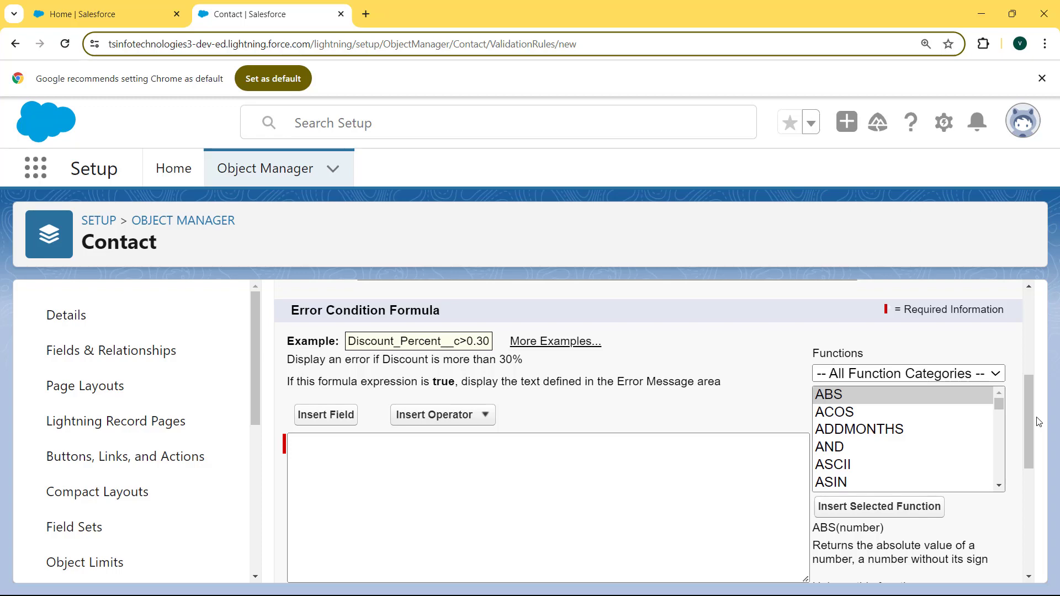
Enter ISBLANK( Phone ) as the rule's error condition formula.
left_click(370, 463)
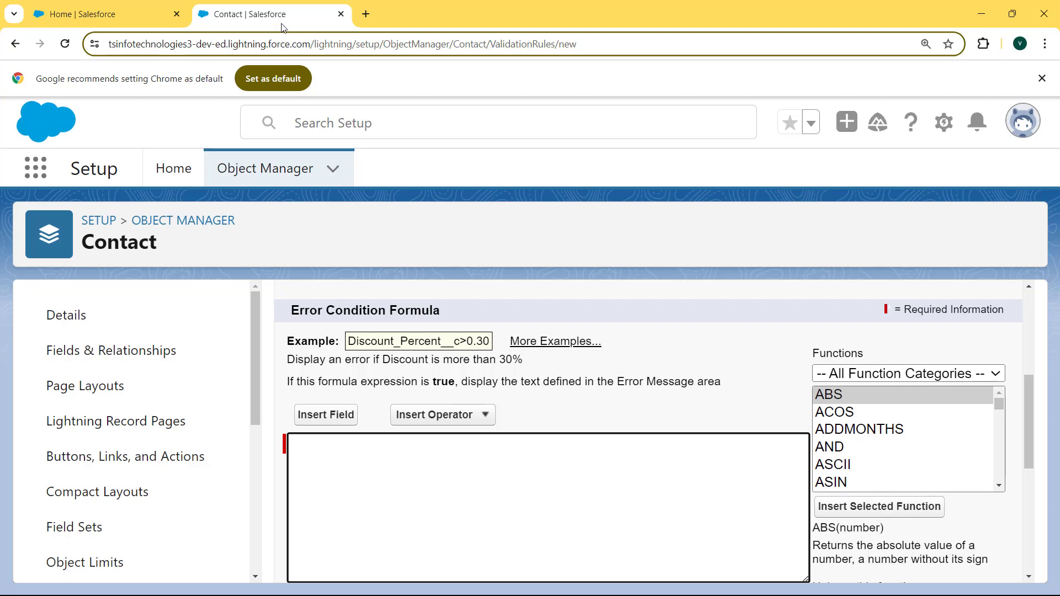
left_click_drag(284, 29, 387, 431)
left_click(413, 442)
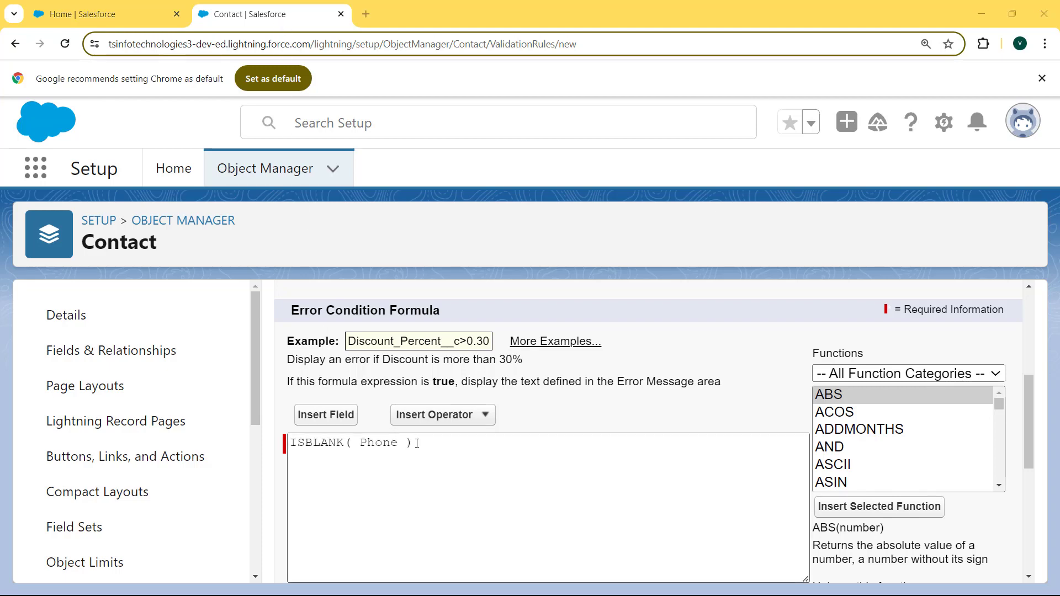
left_click(400, 444)
left_click_drag(400, 444, 361, 443)
left_click(436, 443)
Confirm the formula has no syntax errors and scroll down to the Error Message section.
left_click_drag(1029, 412, 1029, 443)
left_click(340, 499)
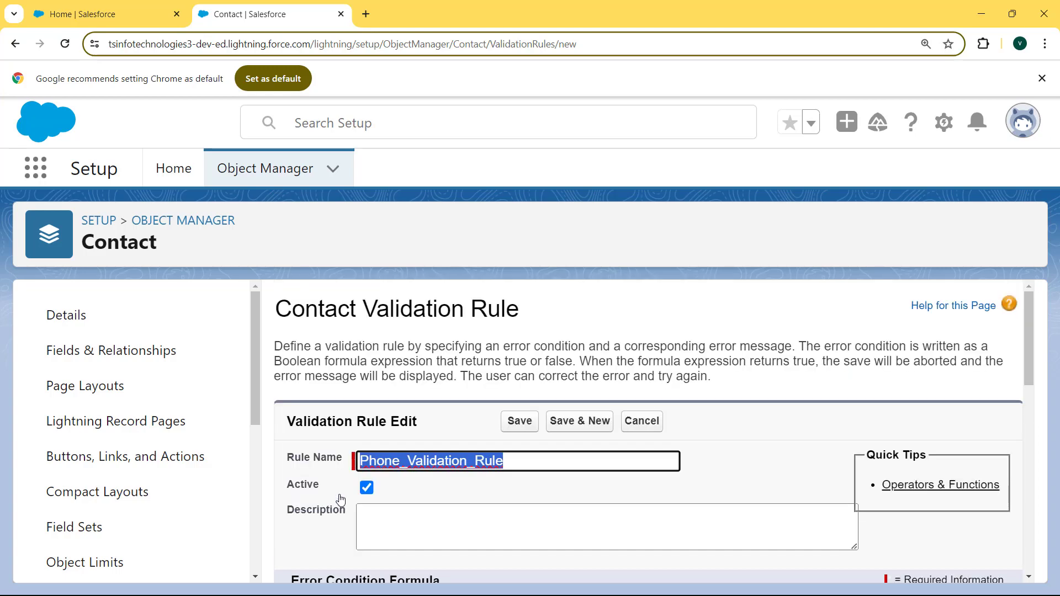
left_click_drag(1029, 352, 1023, 458)
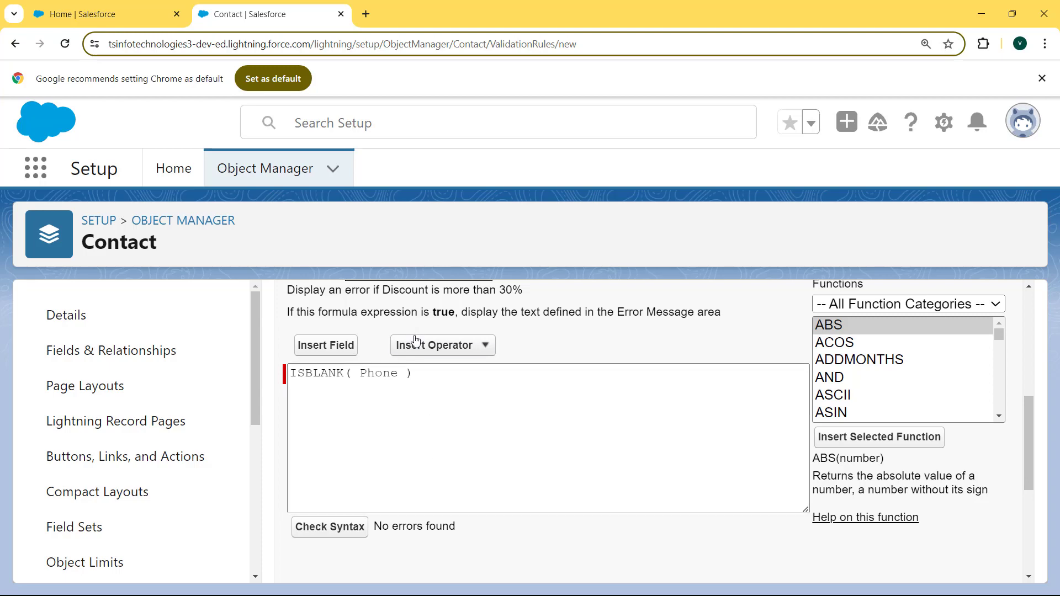
left_click_drag(427, 373, 292, 372)
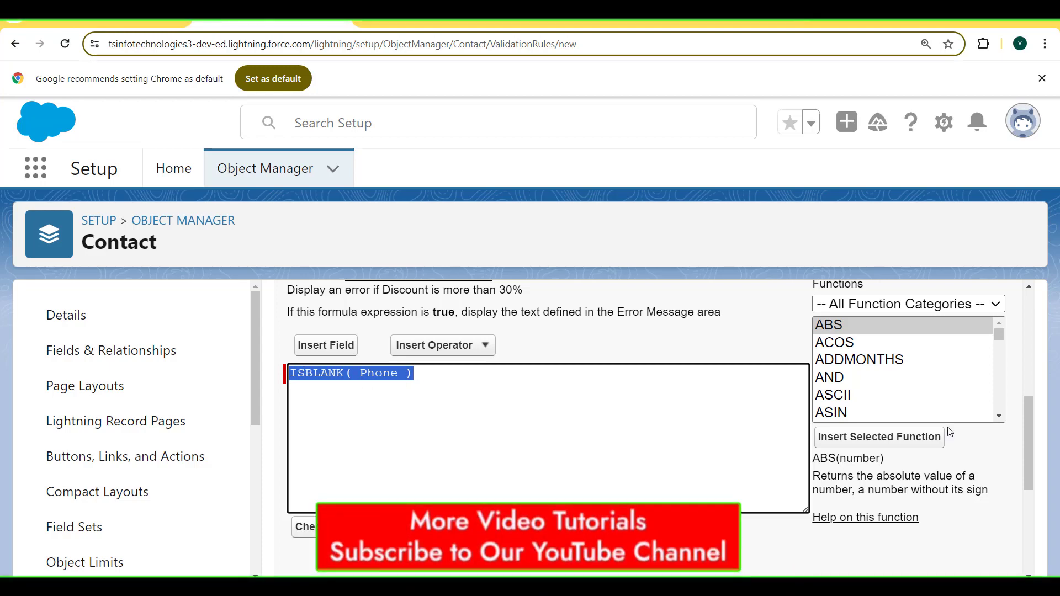
left_click_drag(1028, 436, 1021, 520)
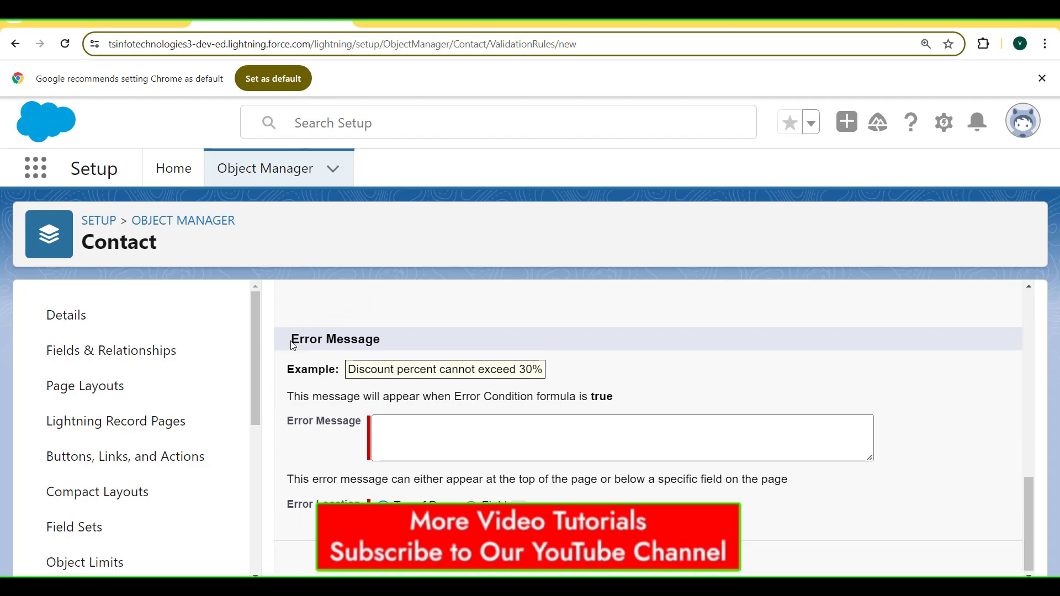
Set the error message 'Phone Number is not Blank' at Top of Page and save the rule.
left_click_drag(295, 337, 394, 338)
left_click(409, 434)
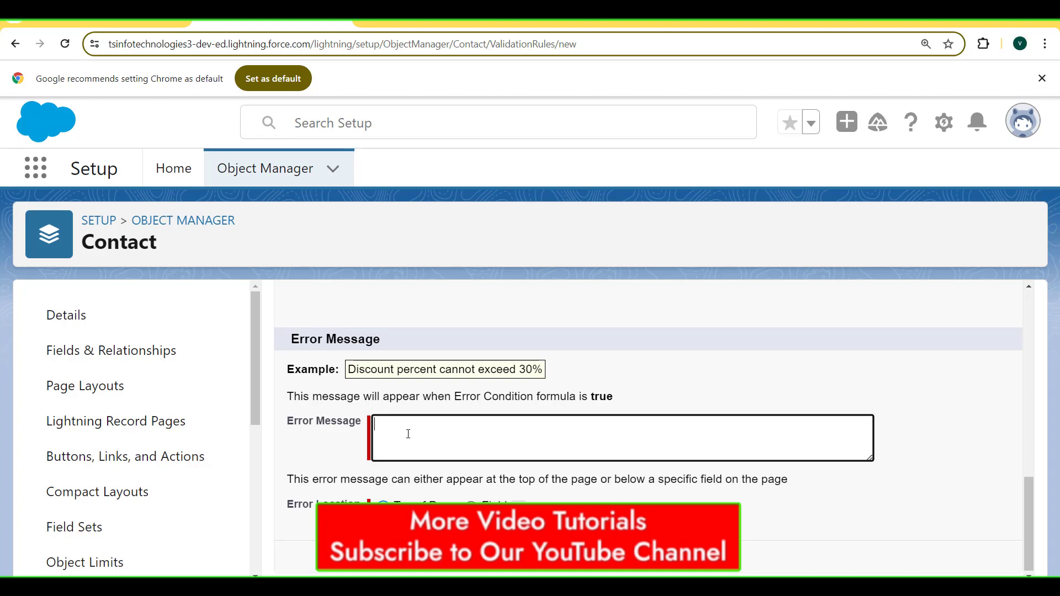
left_click(287, 26)
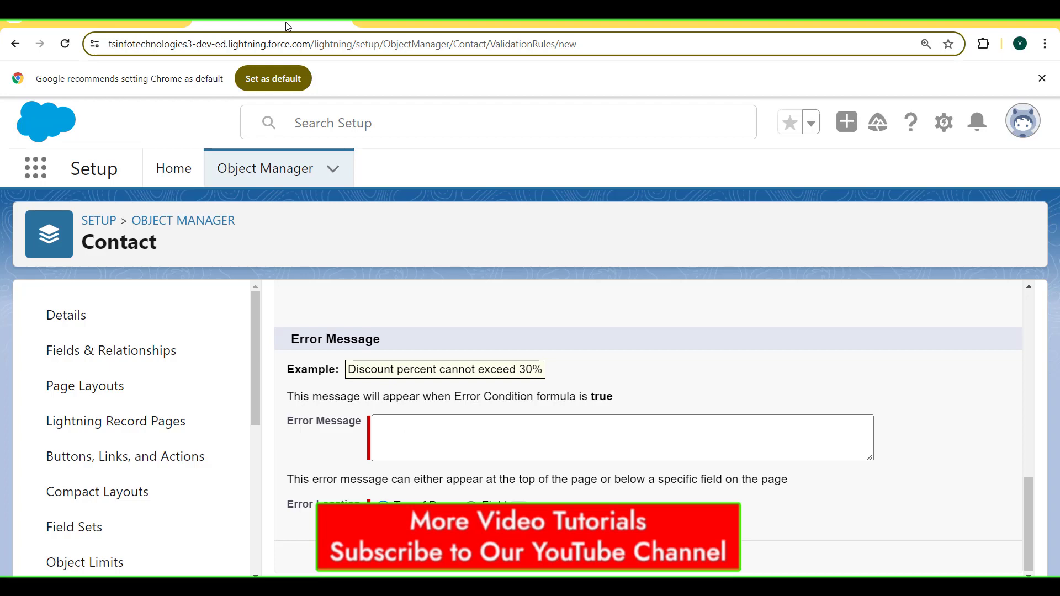
type("\"Phone Number is not Blank\"")
left_click_drag(558, 428, 376, 430)
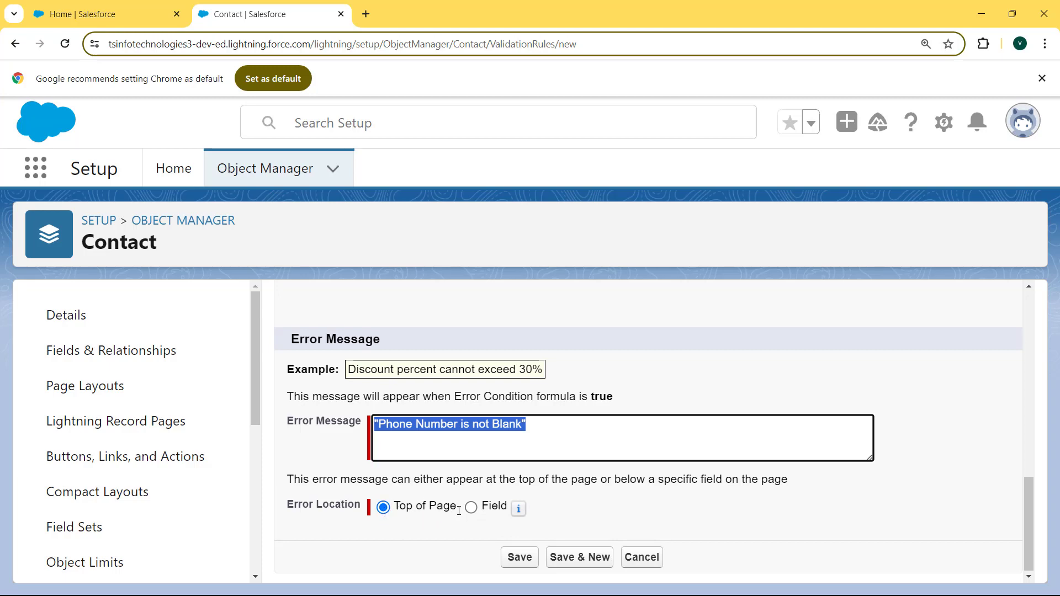
left_click(524, 560)
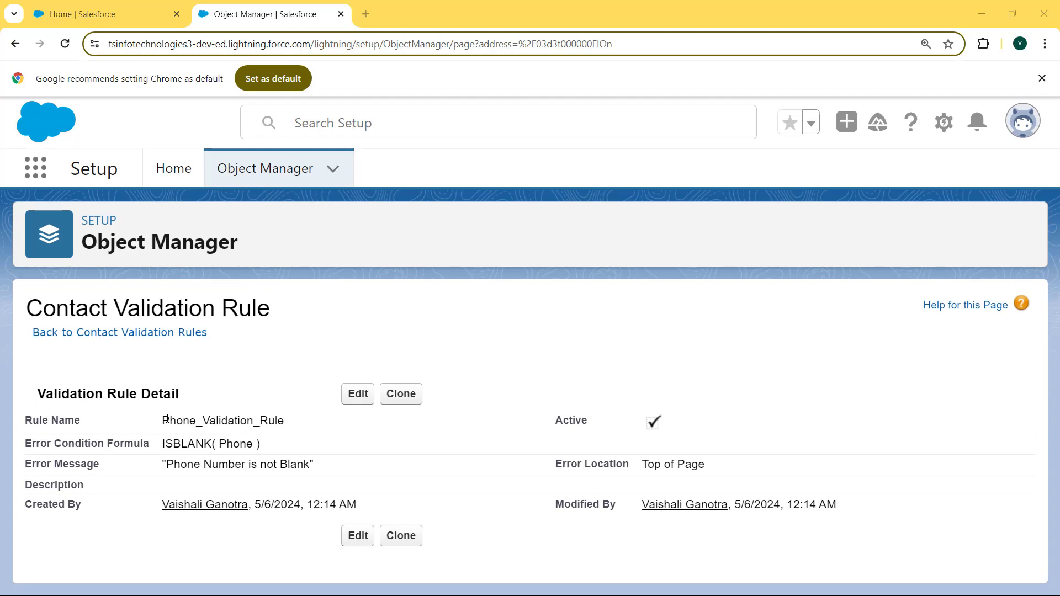
Review the saved rule's name and error message on its detail page, then open the App Launcher.
left_click_drag(162, 421, 290, 426)
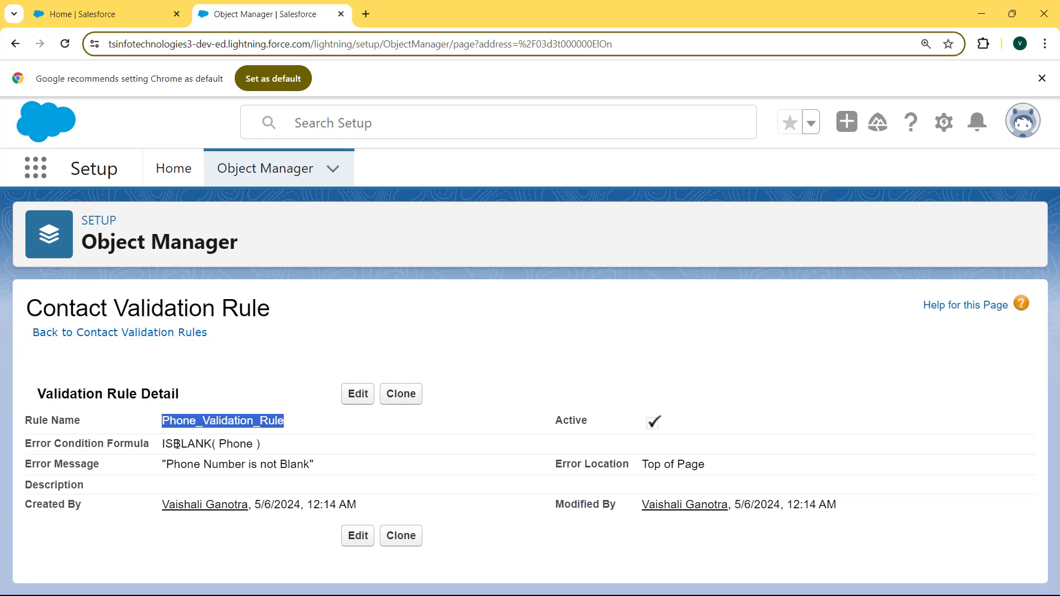
mouse_move(163, 445)
left_mouse_down()
mouse_move(273, 445)
mouse_move(240, 464)
mouse_move(159, 459)
left_mouse_up()
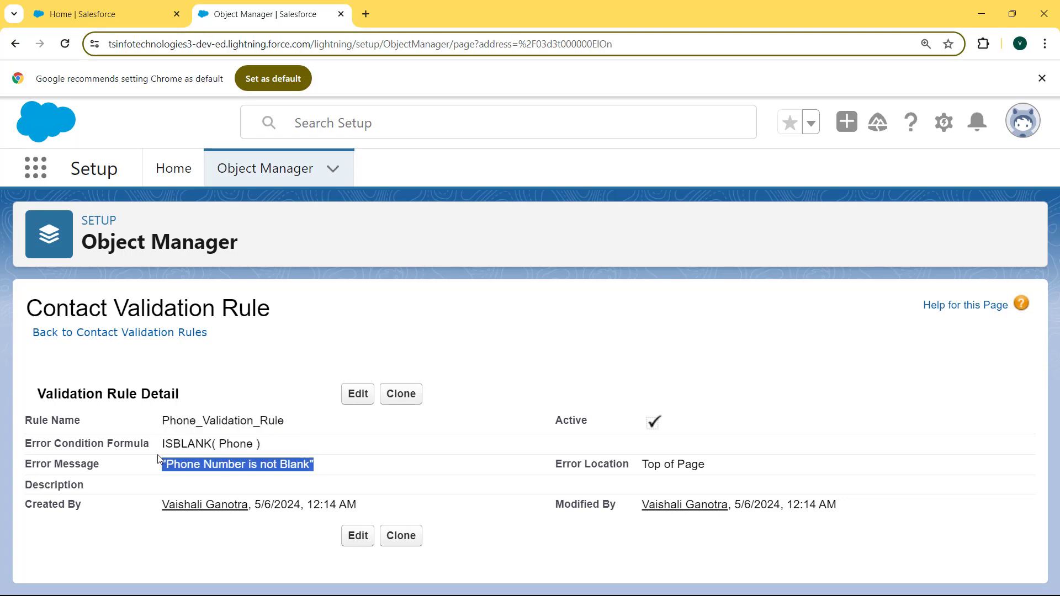
left_click(37, 165)
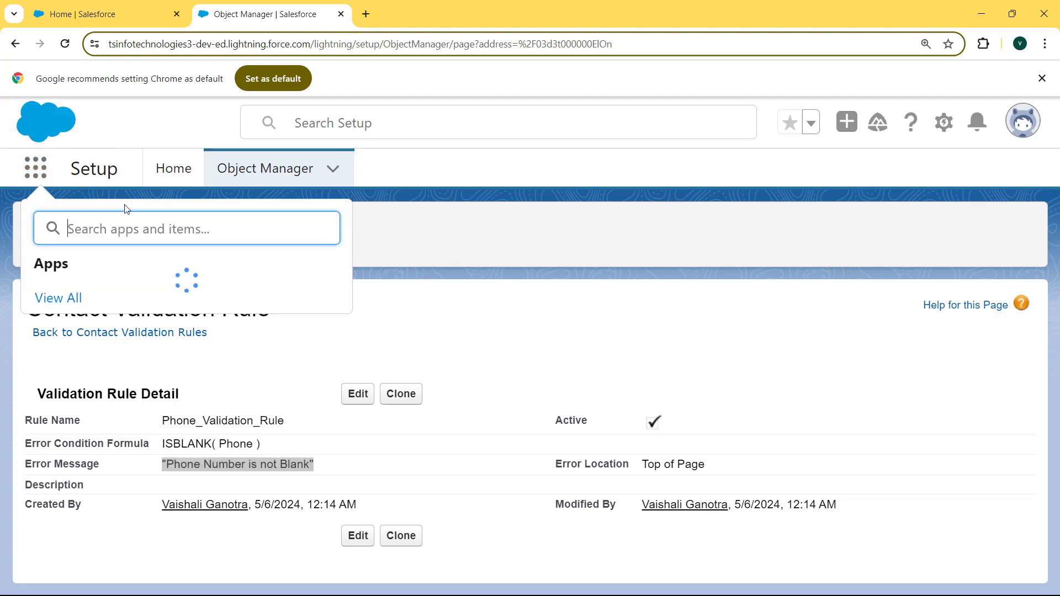
Open Contacts and confirm a new contact without a phone fails with 'Phone Number is Required'.
type("contact")
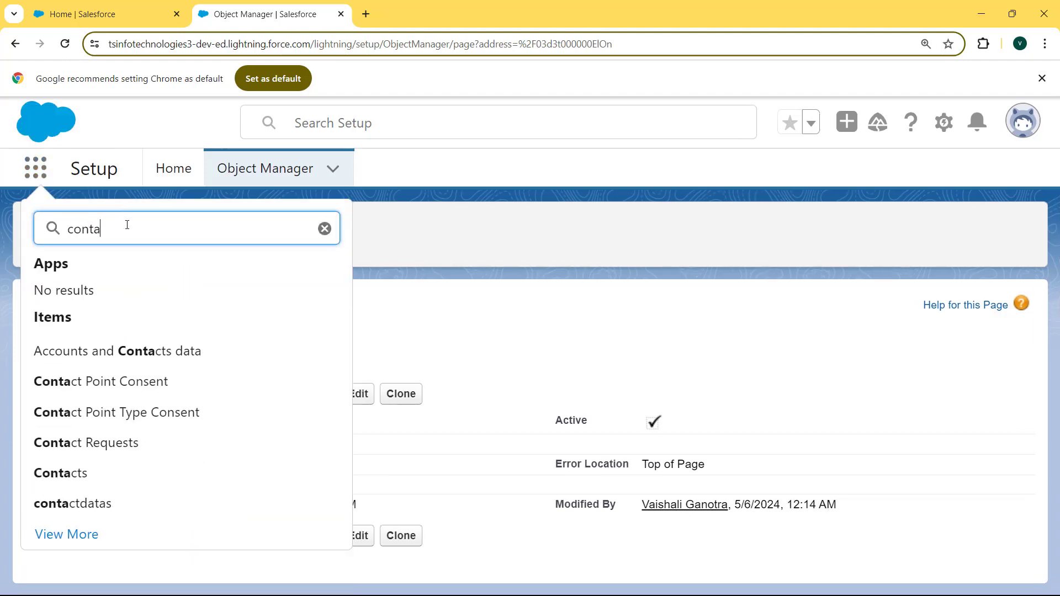
left_click(59, 473)
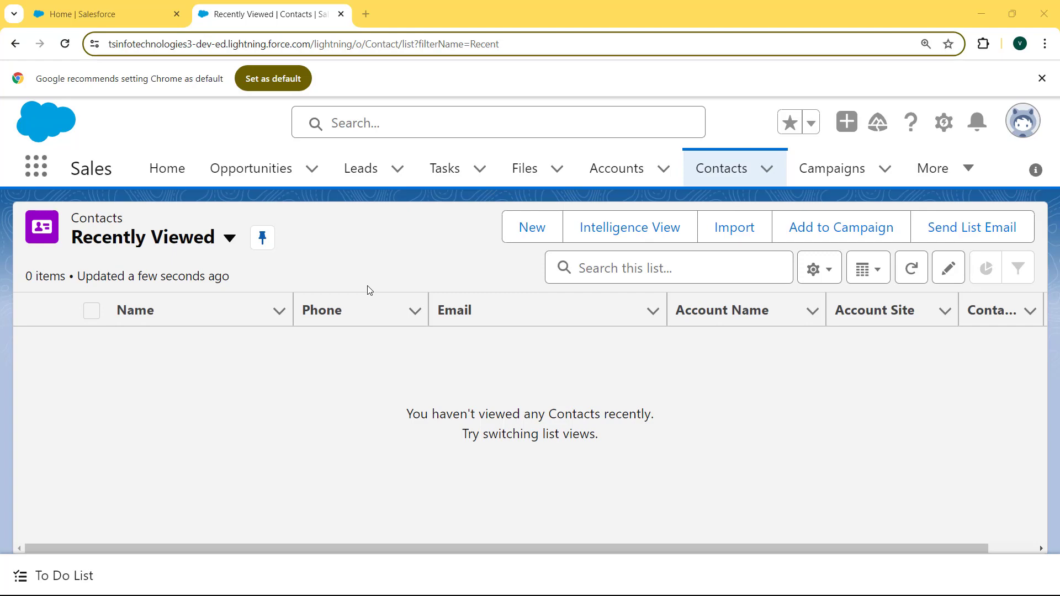
left_click(533, 232)
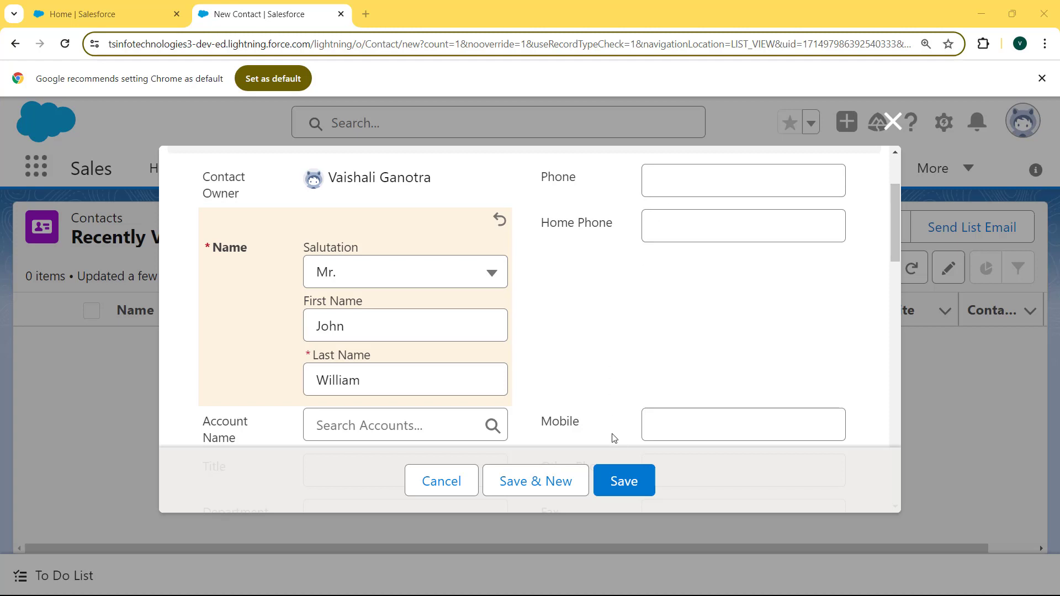
left_click(624, 481)
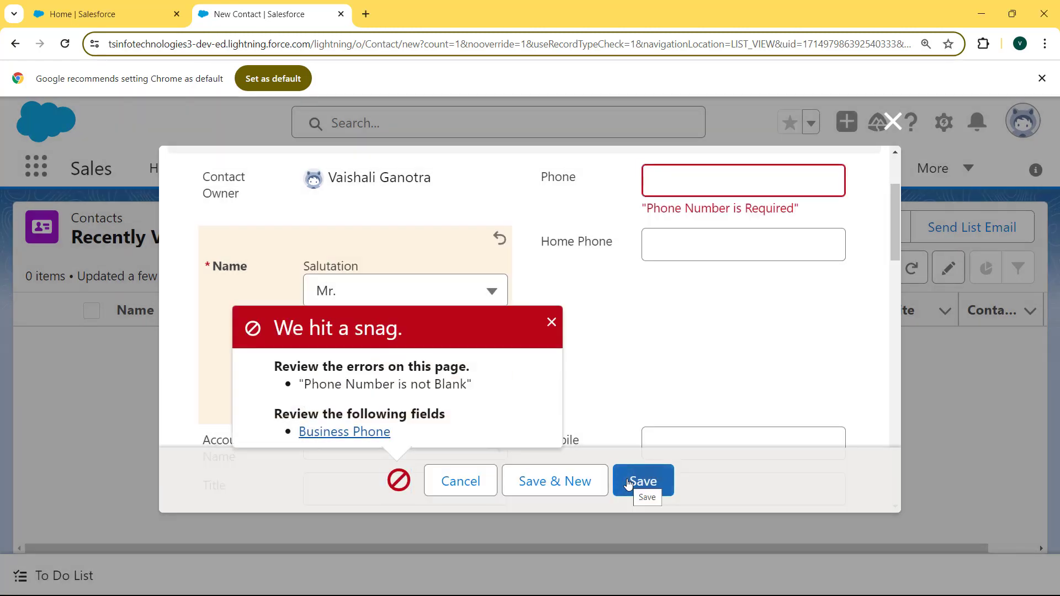
left_click(552, 324)
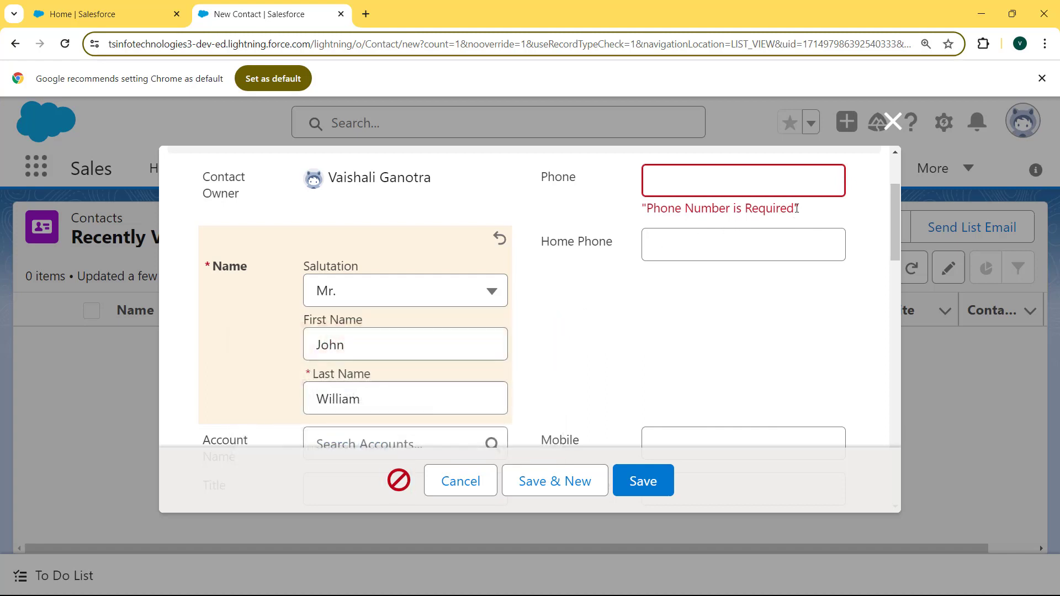
left_click_drag(810, 214, 636, 221)
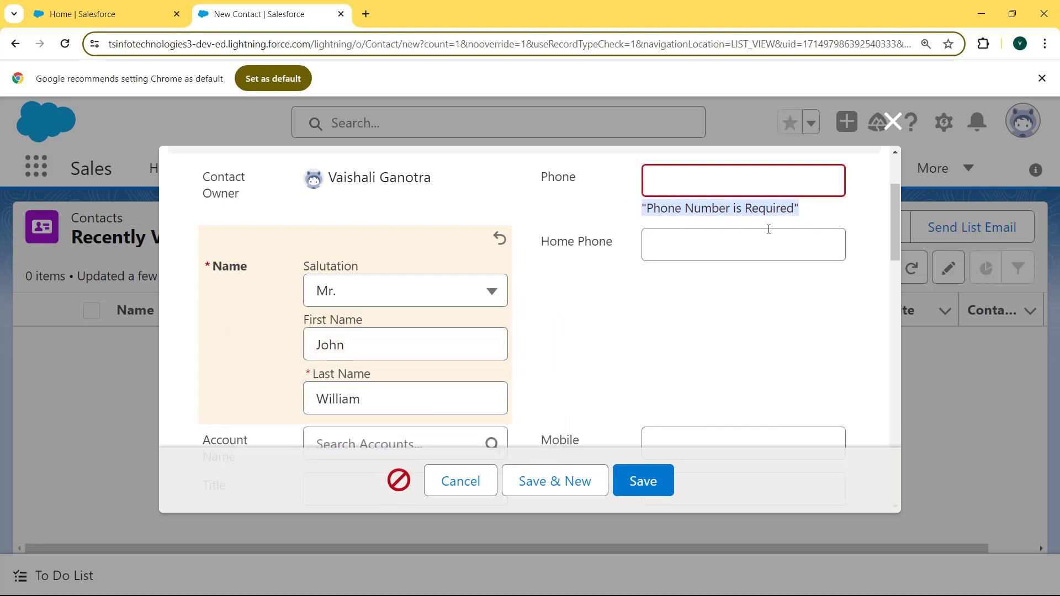
left_click_drag(899, 218, 900, 200)
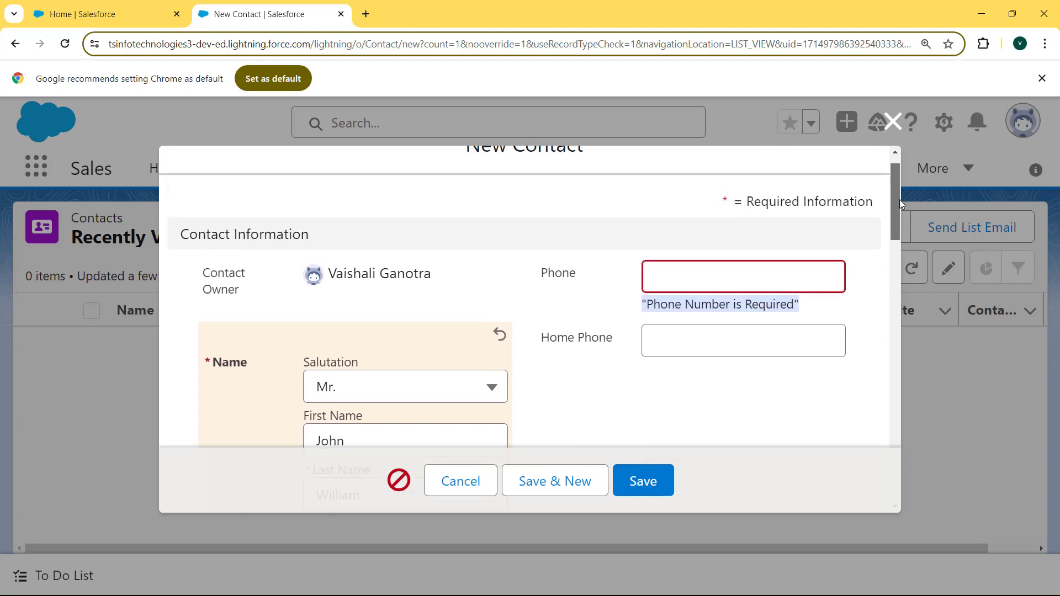
Fill in a 10-digit phone number and save the test contact successfully.
left_click(737, 277)
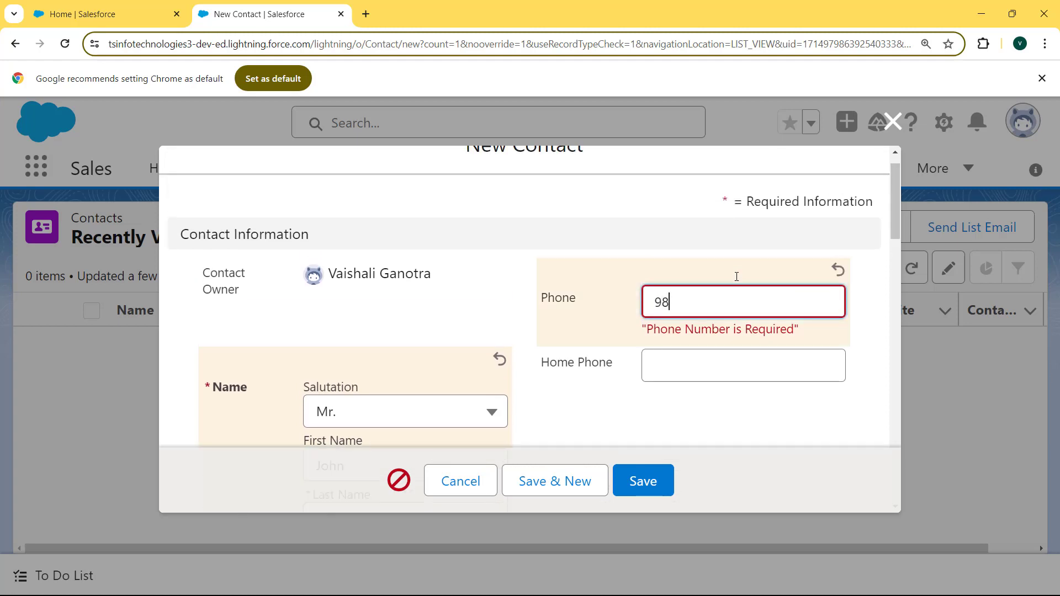
scroll(620, 433, "down", 2)
left_click(651, 489)
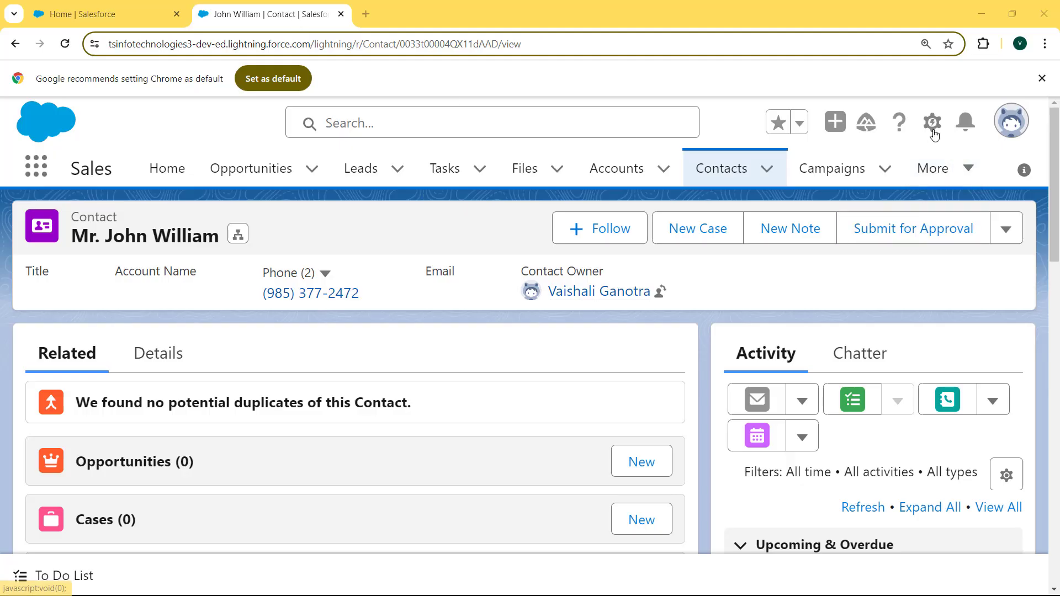
Return to the Contact object's Validation Rules in Setup and open Phone_Validation_Rule's details.
left_click(933, 132)
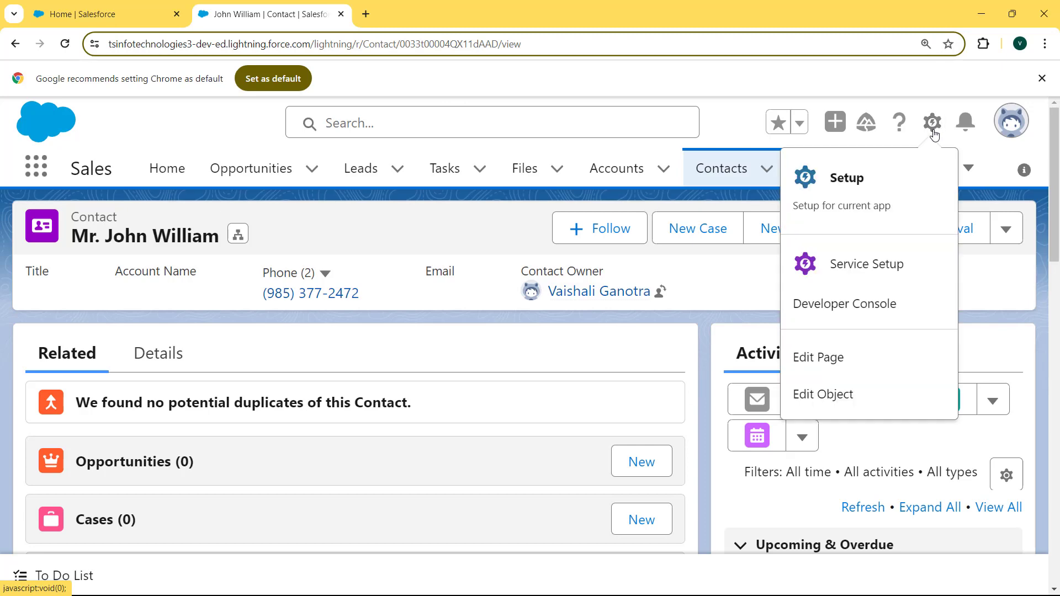
left_click(857, 184)
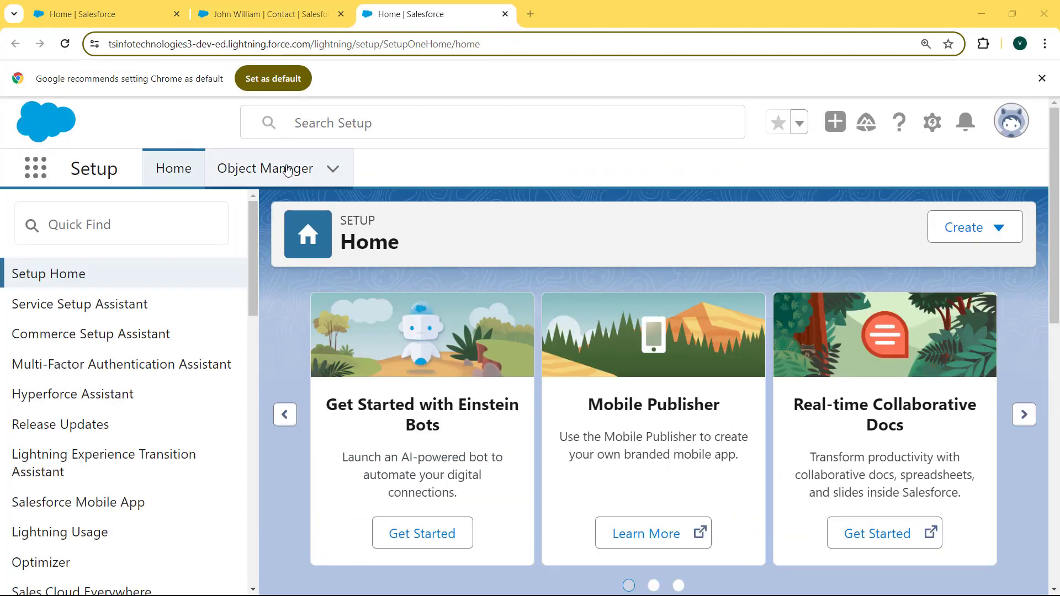
left_click(285, 170)
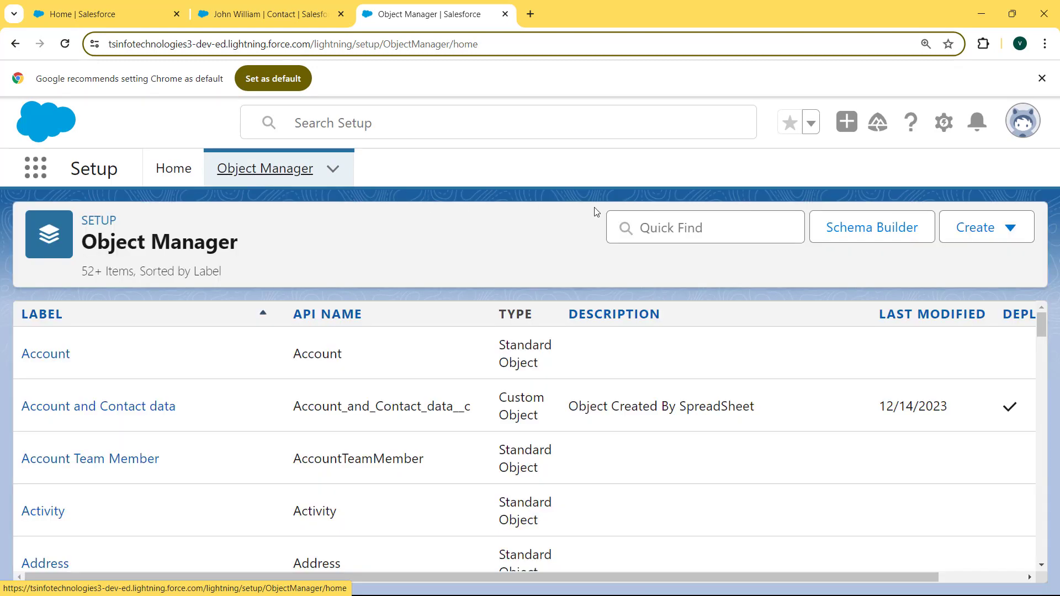
left_click(647, 223)
type("con")
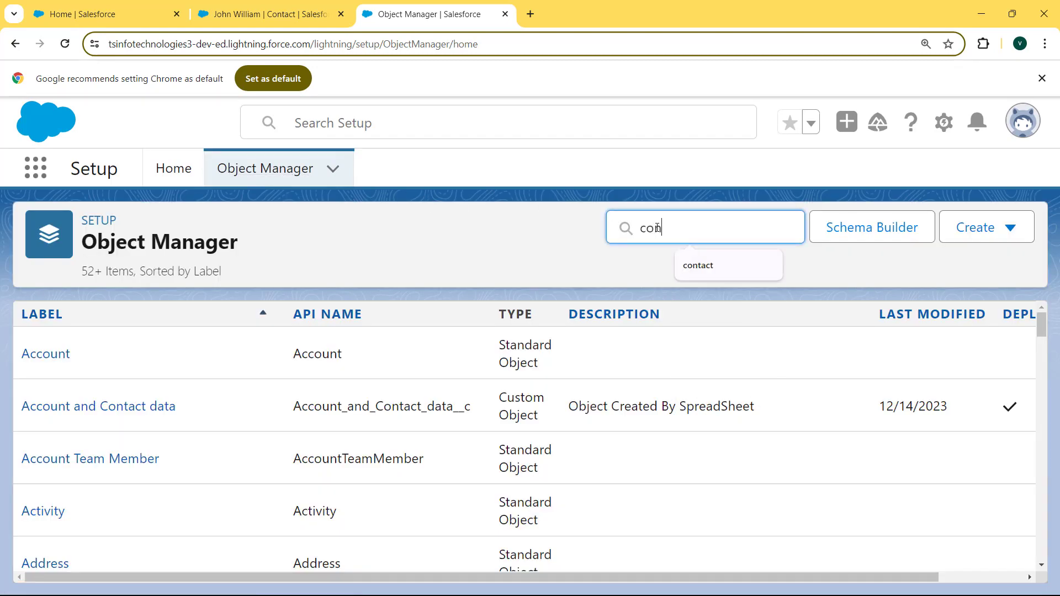
type("tact")
left_click(60, 410)
left_click_drag(250, 355, 193, 556)
left_click(194, 553)
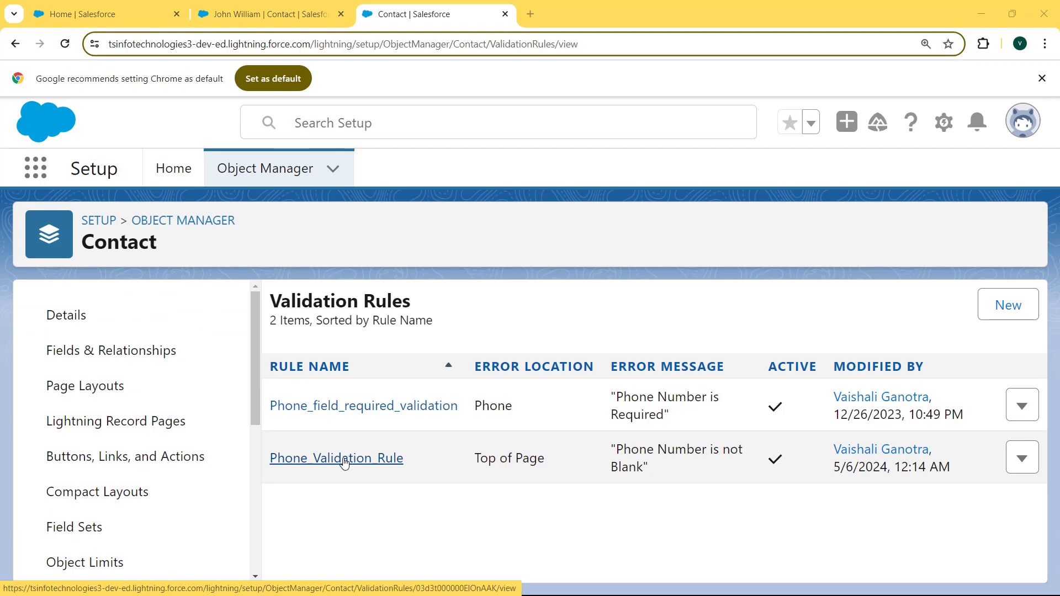
left_click(344, 460)
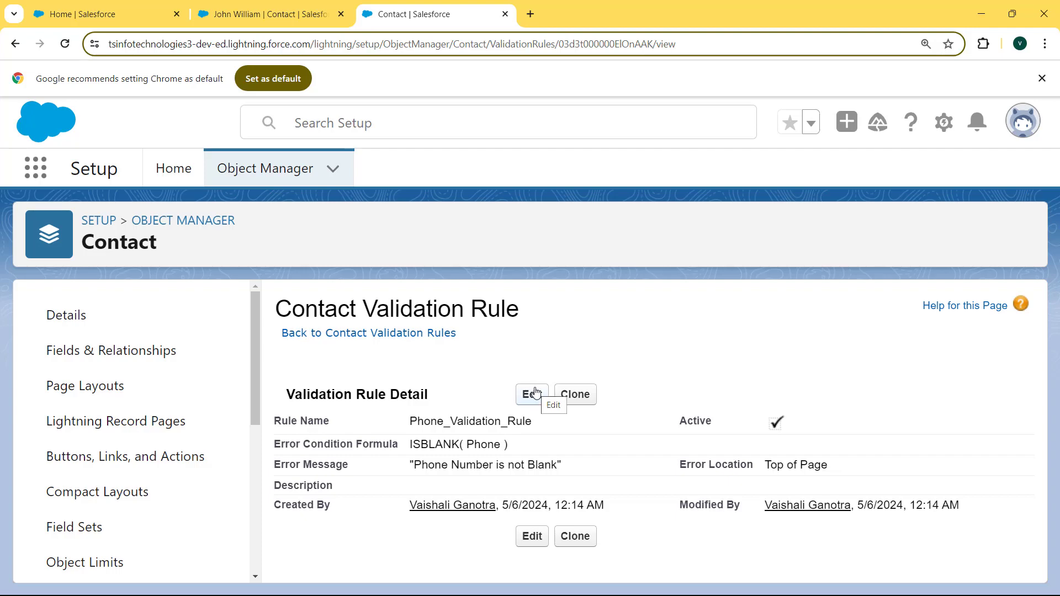
Edit Phone_Validation_Rule and clear its error condition formula.
left_click(536, 393)
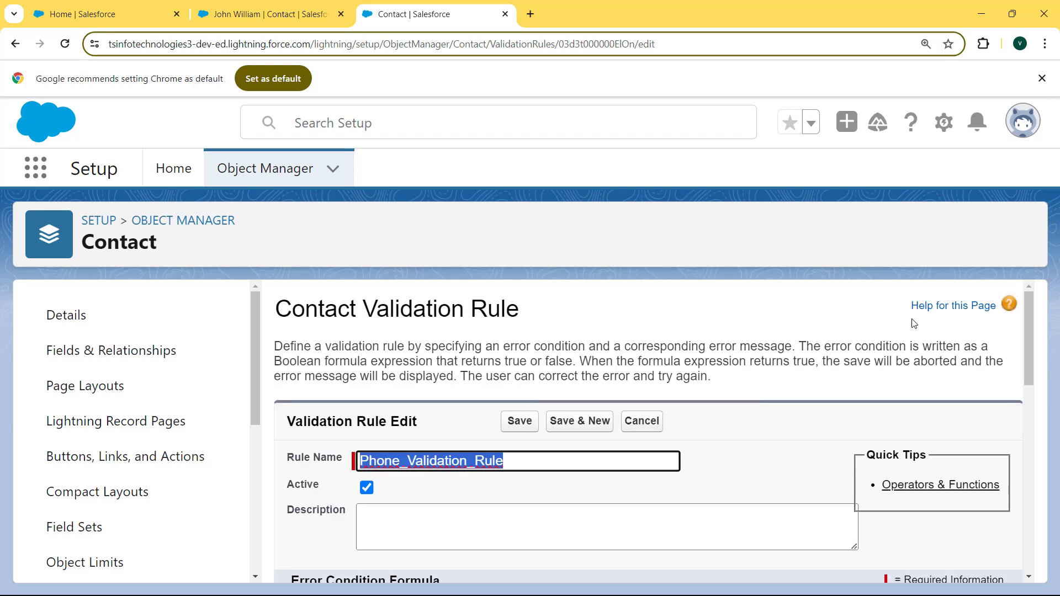
left_click_drag(1028, 325, 1022, 419)
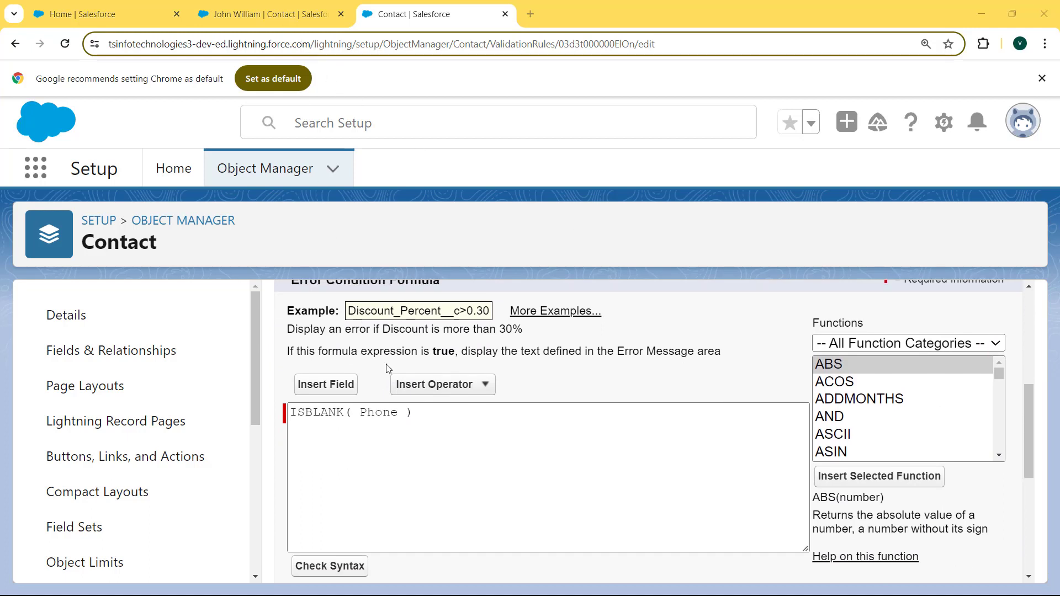
left_click_drag(1029, 432, 1031, 426)
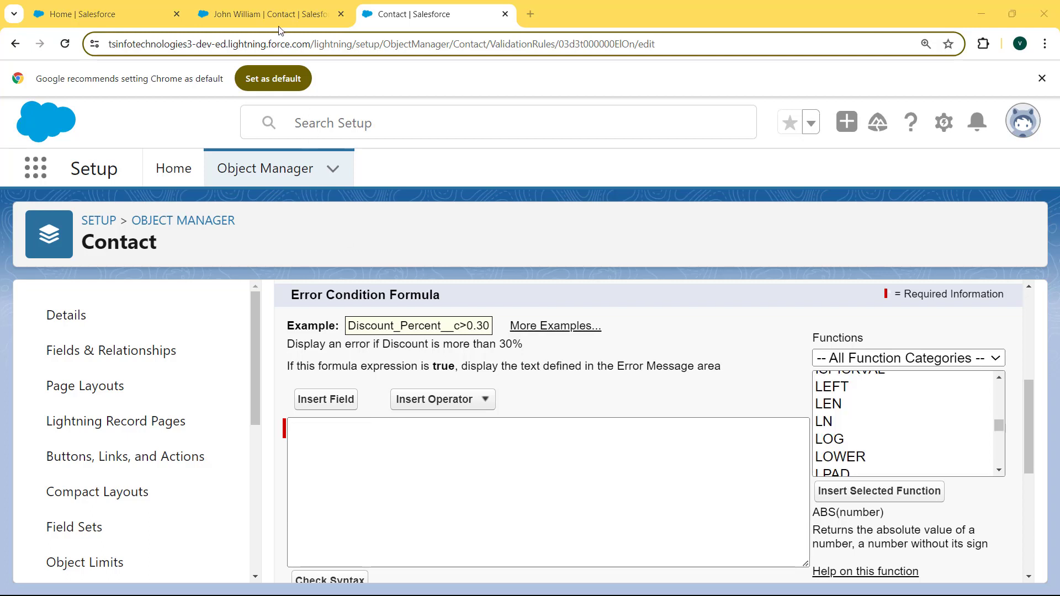
Insert the LEN function into the formula with the Phone field as its argument.
left_click(837, 403)
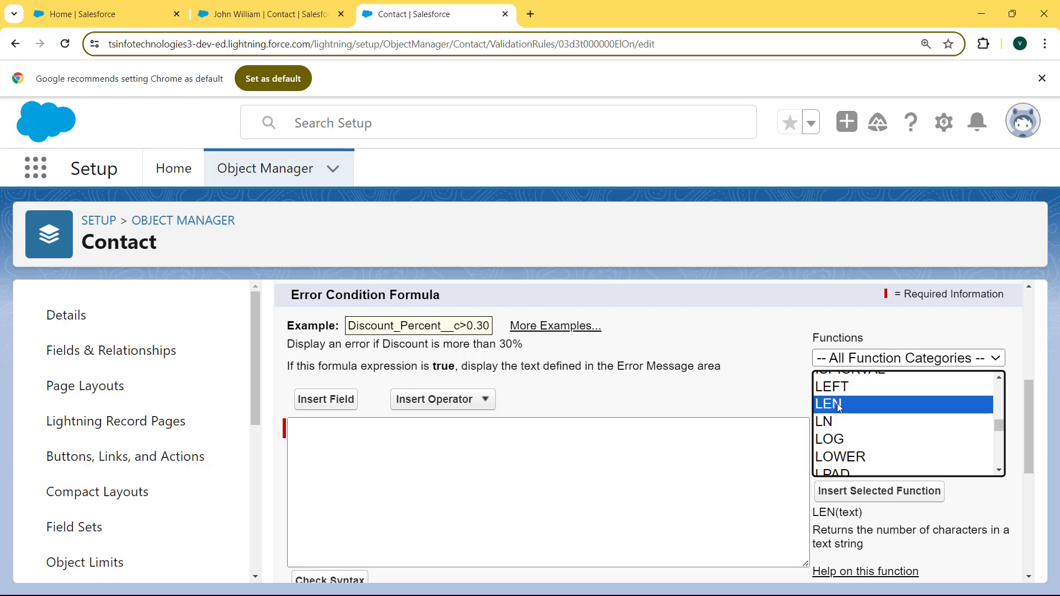
left_click(854, 493)
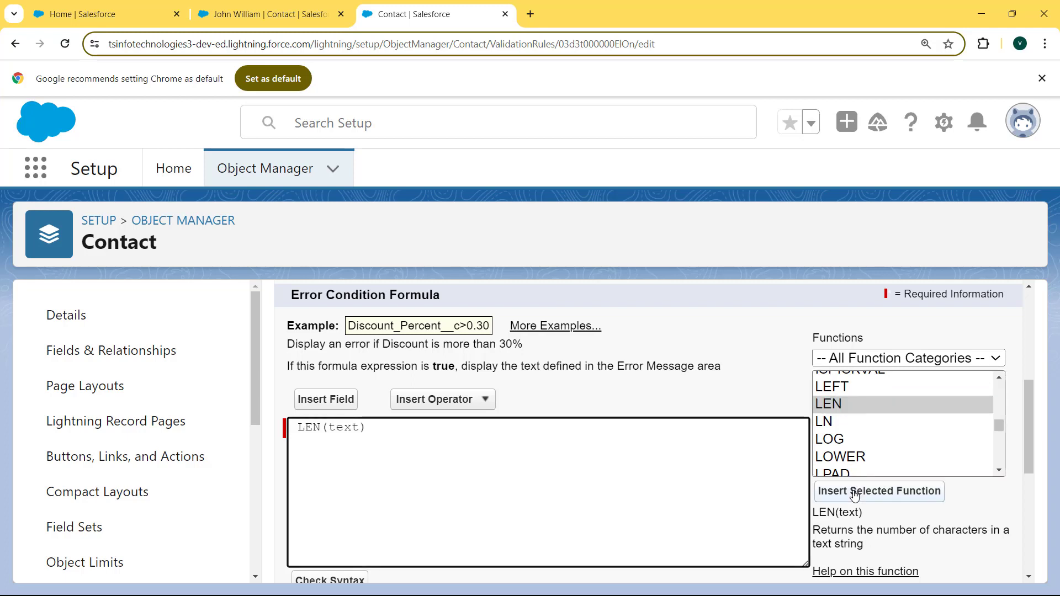
left_click_drag(357, 427, 332, 427)
left_click(332, 400)
left_click_drag(886, 412, 881, 523)
left_click(711, 509)
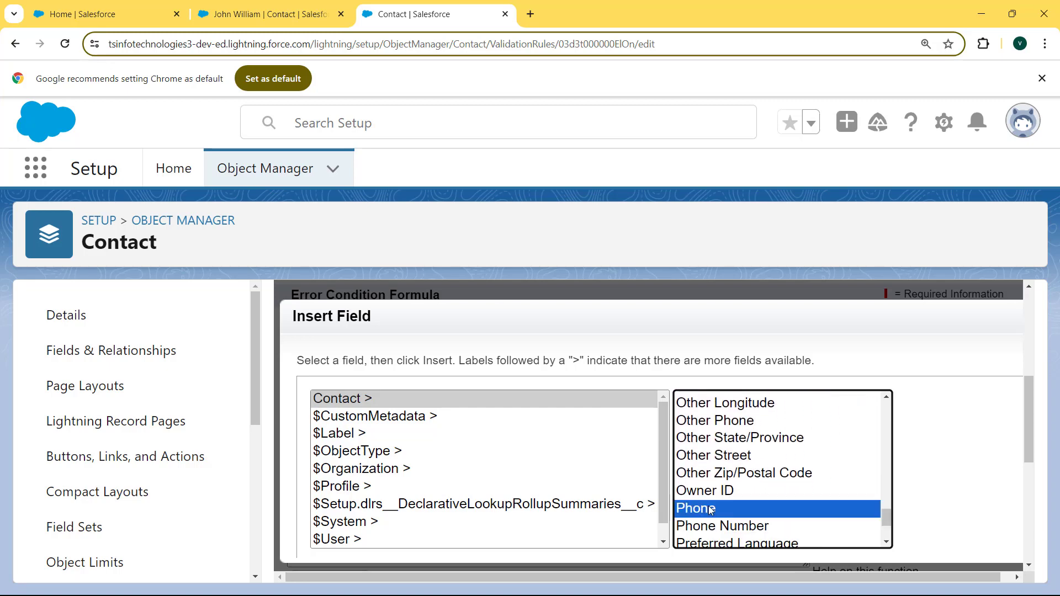
left_click(949, 506)
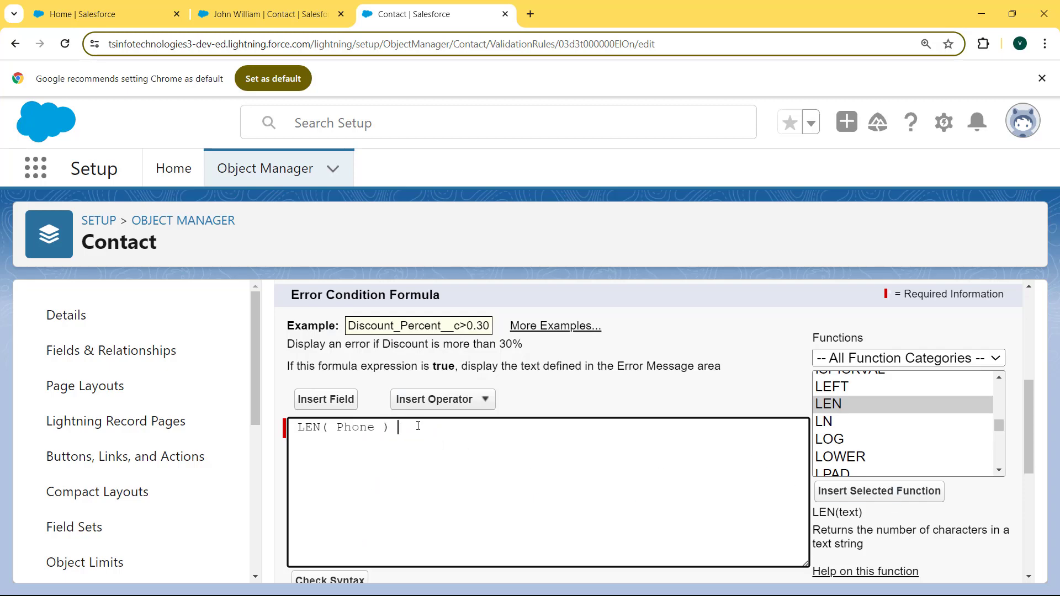
Complete the formula as LEN( Phone ) <> 10 and confirm no syntax errors are found.
left_click(433, 399)
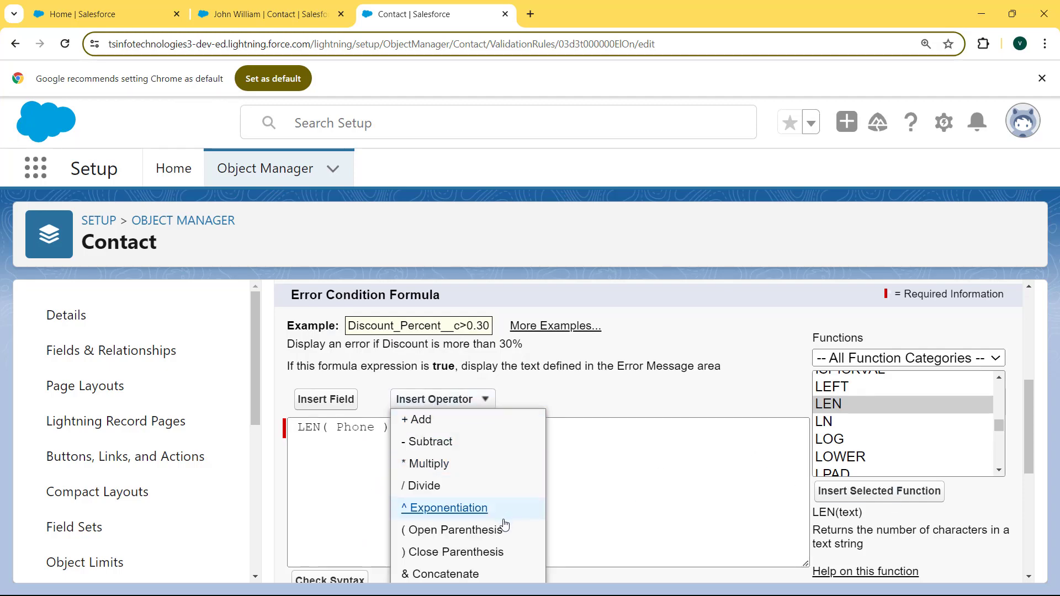
scroll(506, 516, "down", 2)
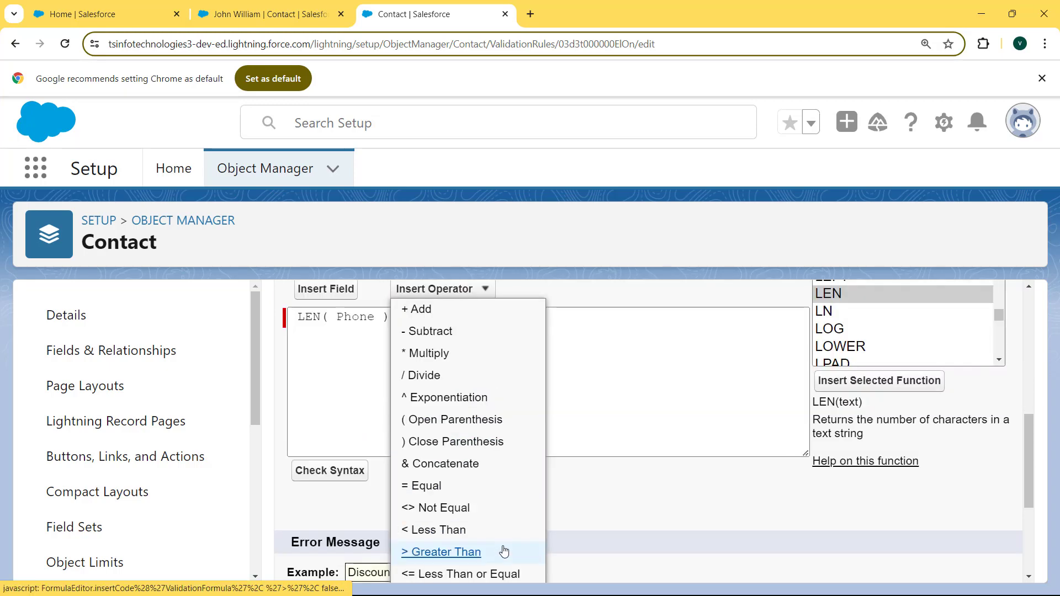
left_click(469, 513)
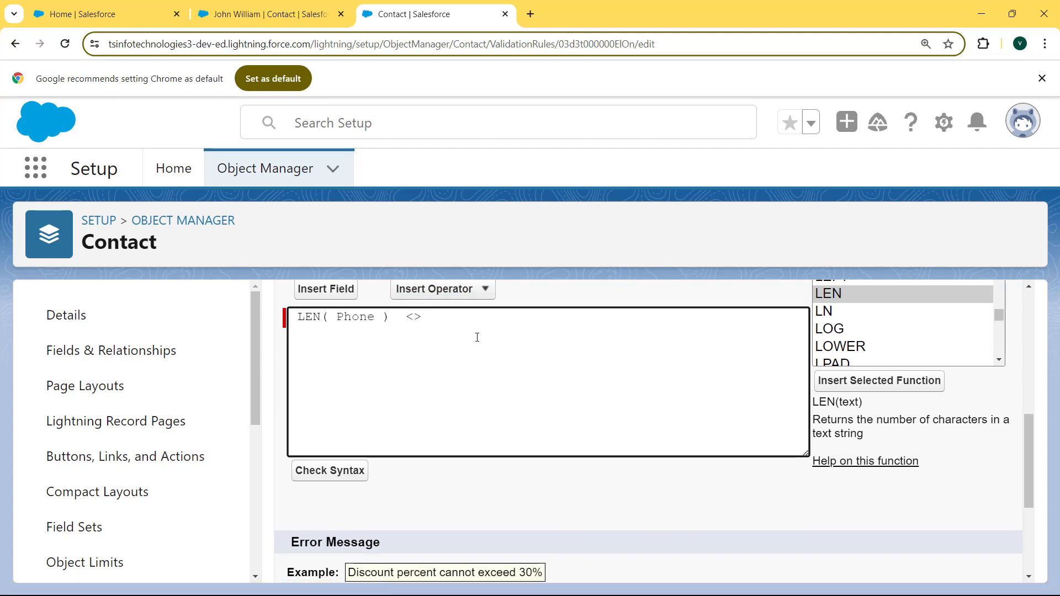
type("10")
left_click(345, 472)
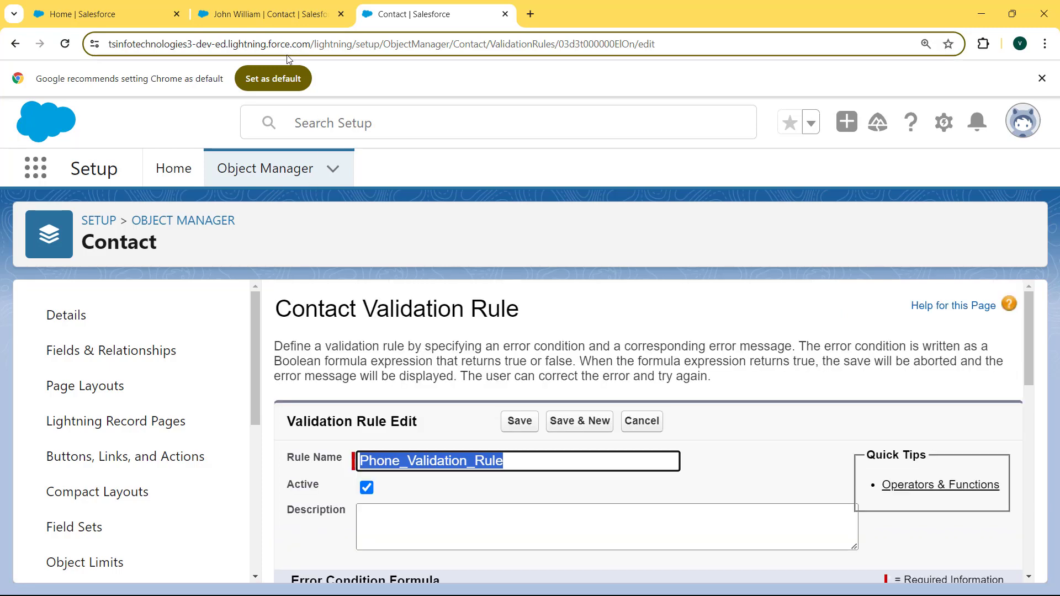
left_click_drag(464, 518, 374, 519)
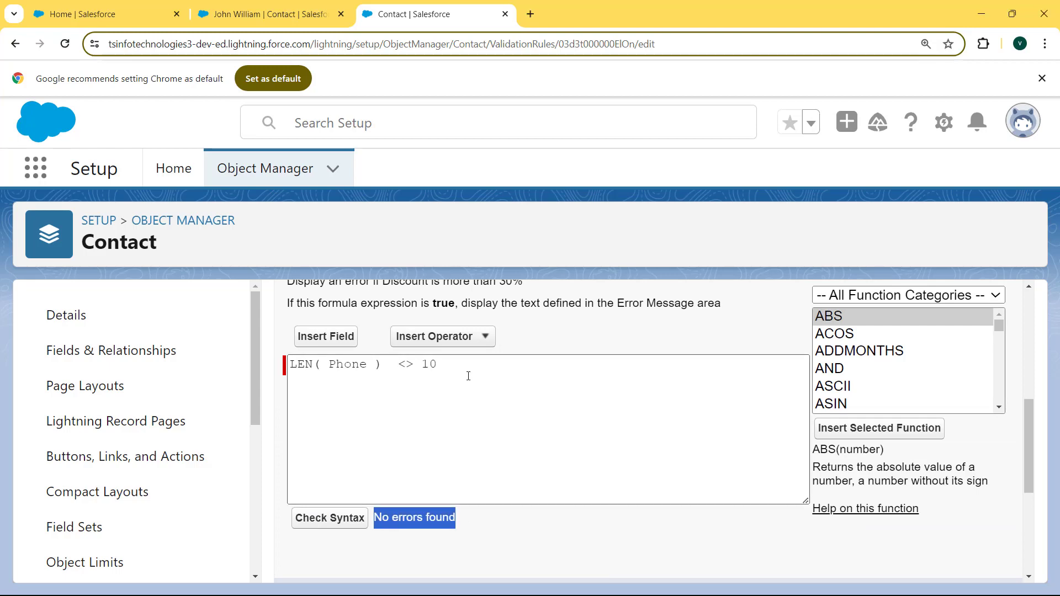
Overwrite the old error message with 'Phone must contain 10 digits' and save Phone_Validation_Rule.
left_click_drag(1027, 432, 1026, 502)
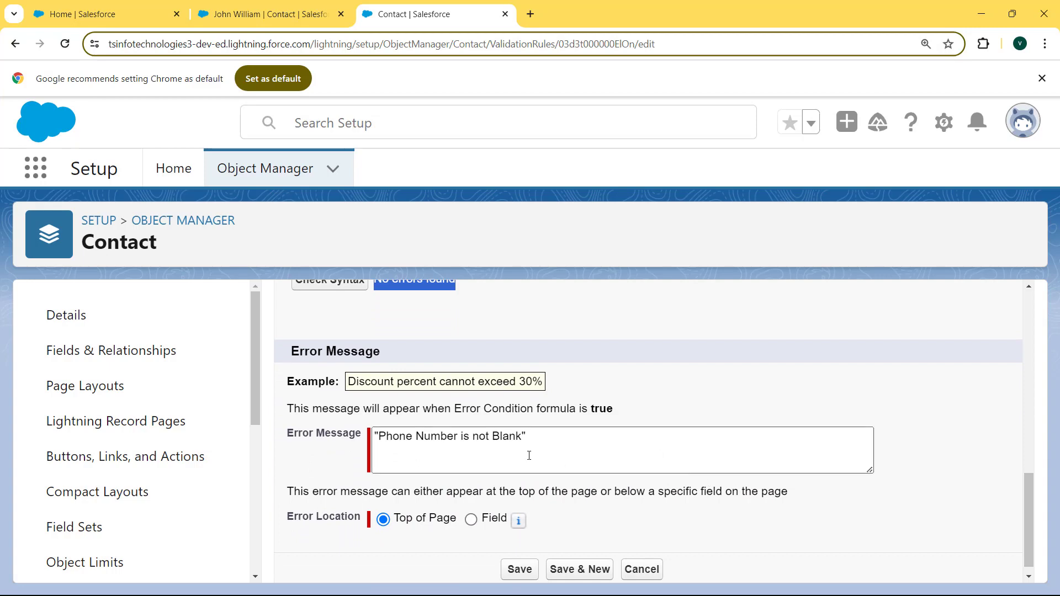
left_click_drag(524, 437, 380, 437)
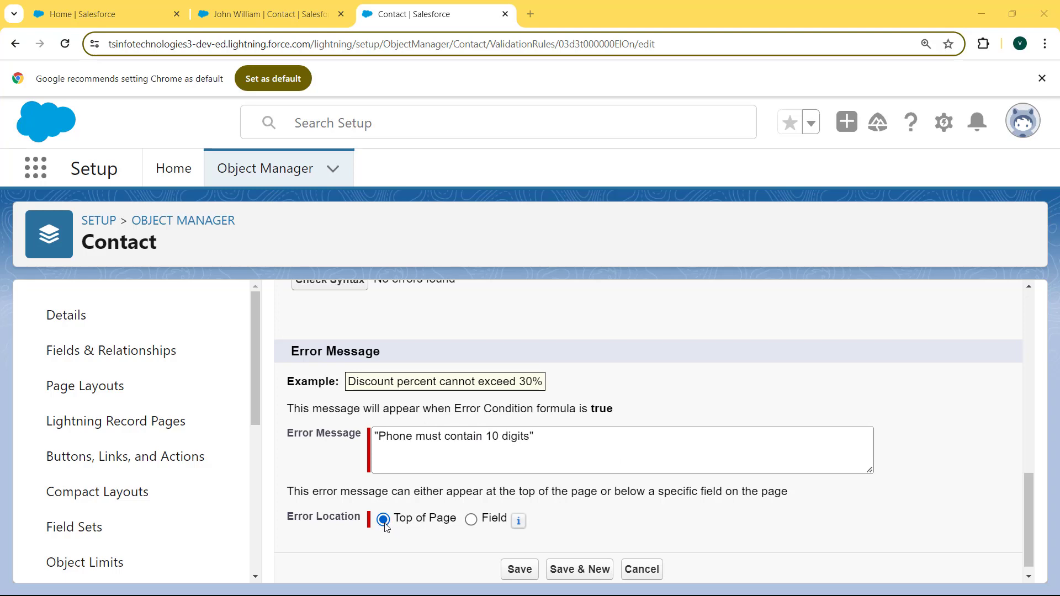
left_click(522, 571)
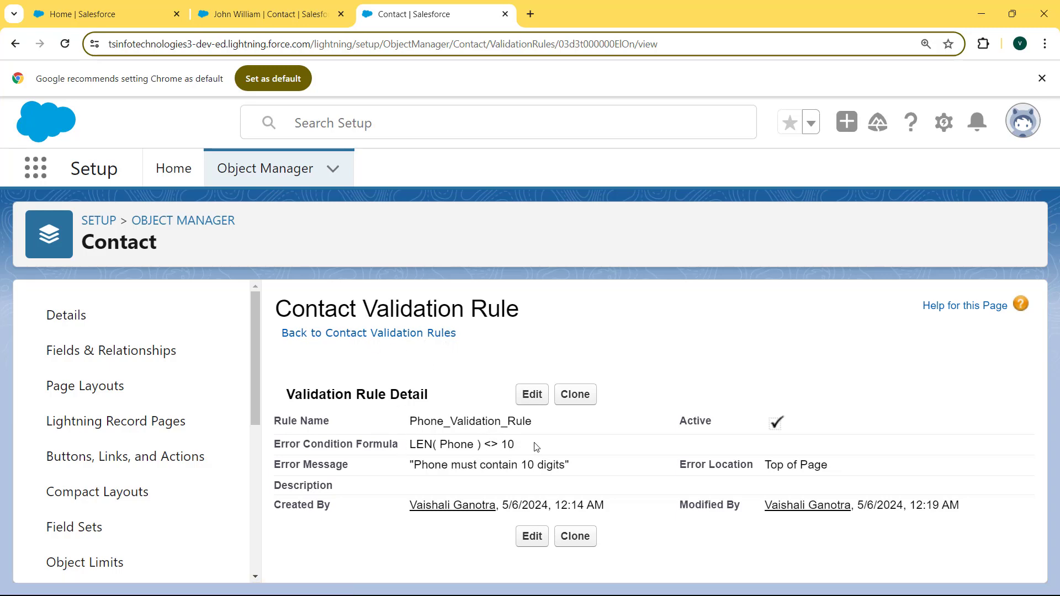
Search the App Launcher for 'contac', go to the Contacts list, and open the test contact's record.
left_click_drag(535, 447, 584, 475)
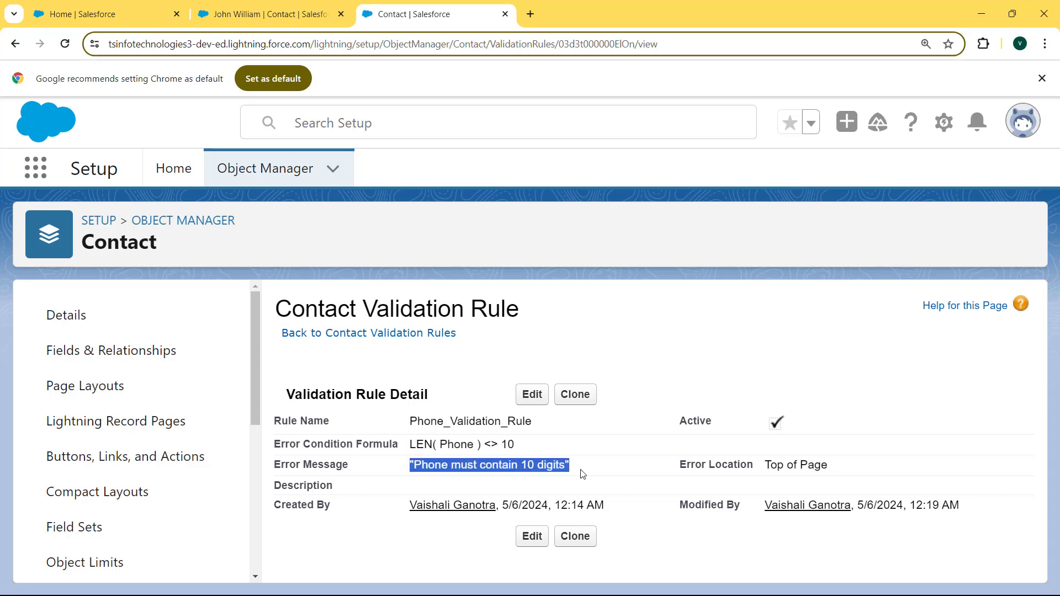
left_click(36, 167)
type("contac")
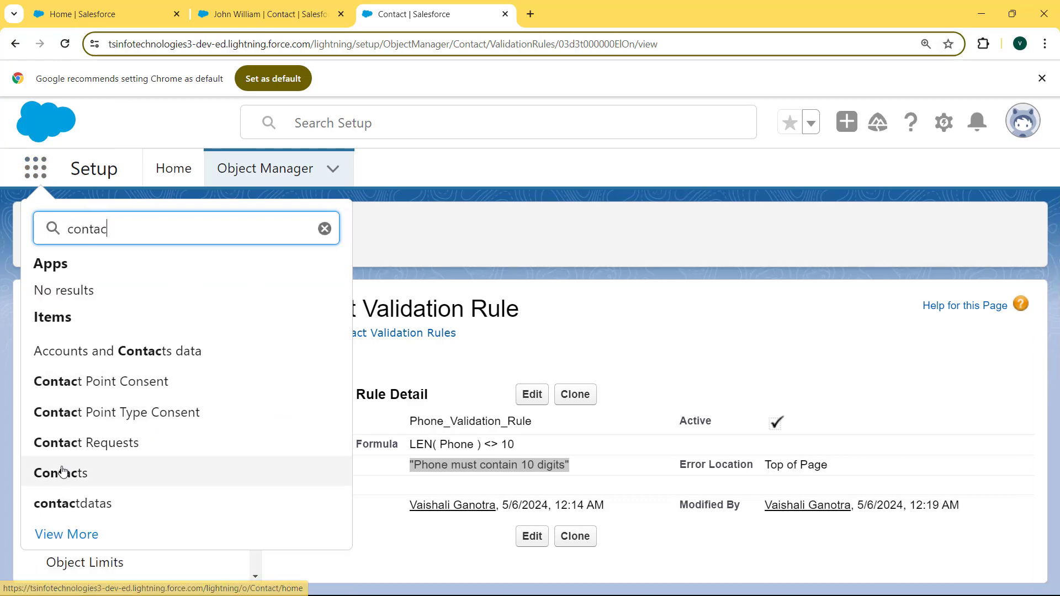
left_click(62, 473)
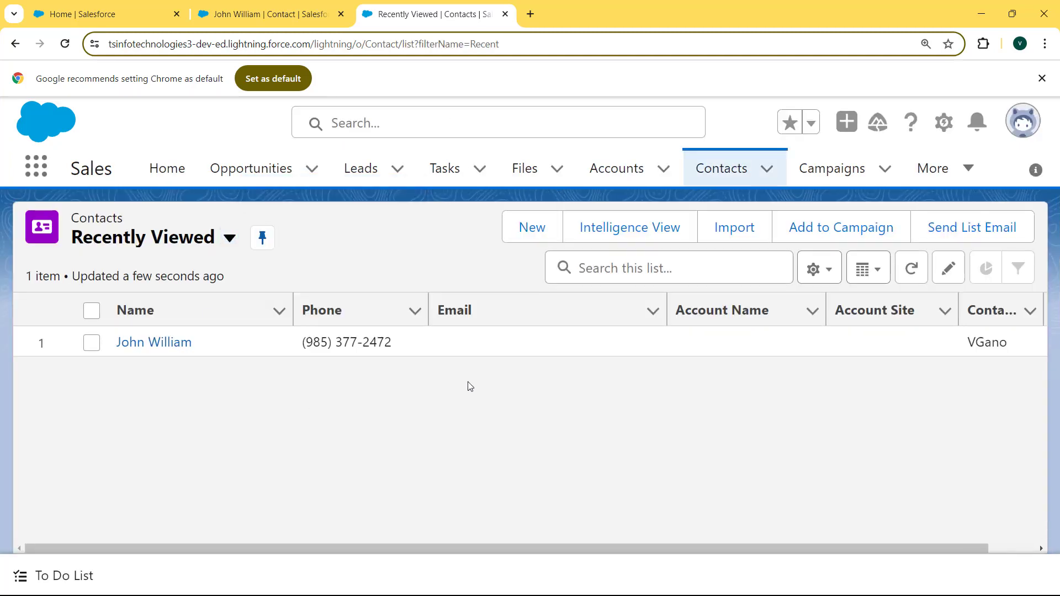
left_click(166, 345)
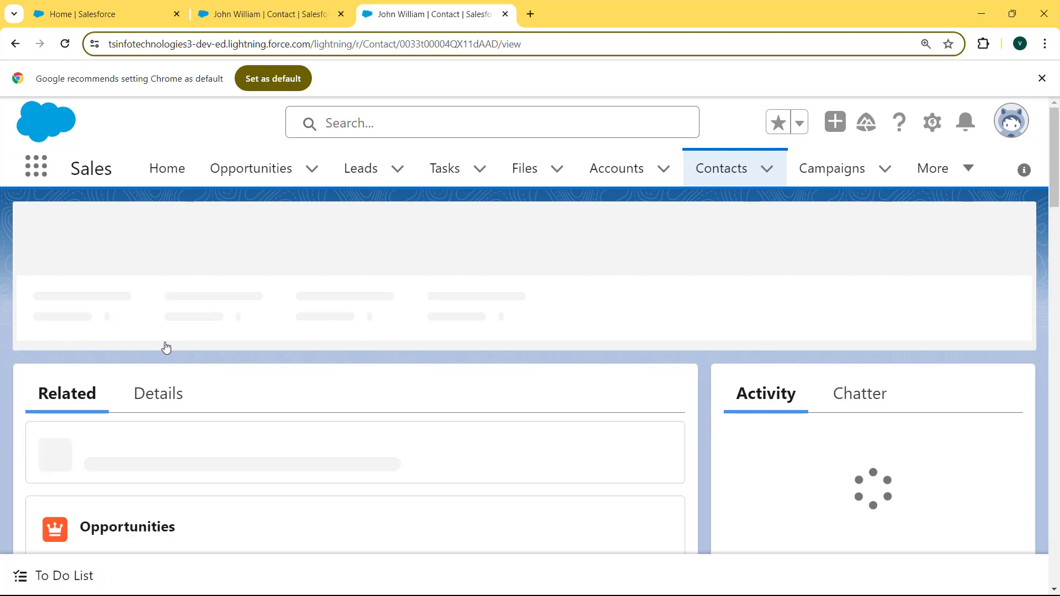
On the contact's Details tab, clear the Phone field and save, triggering 'Phone must contain 10 digits'.
mouse_move(623, 301)
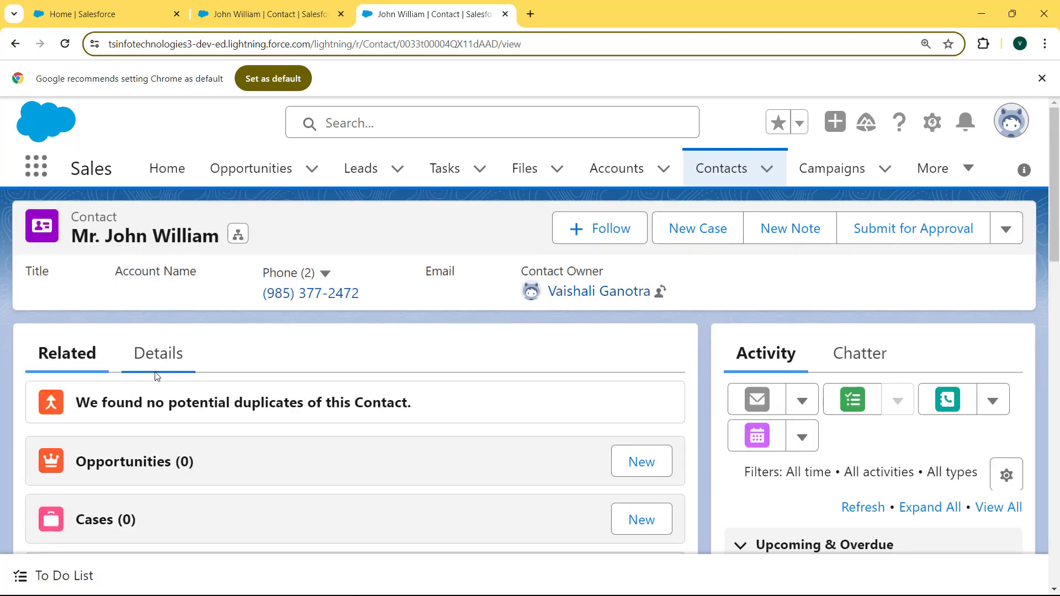
left_click(157, 365)
scroll(770, 330, "down", 2)
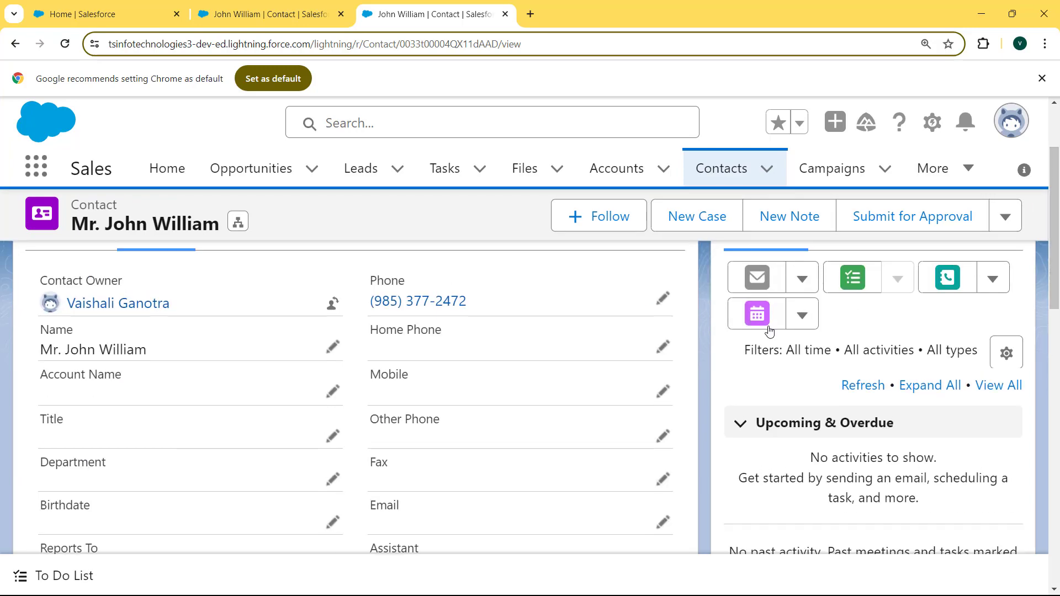
left_click(663, 299)
left_click_drag(504, 350, 355, 354)
key("BackSpace")
left_click(385, 530)
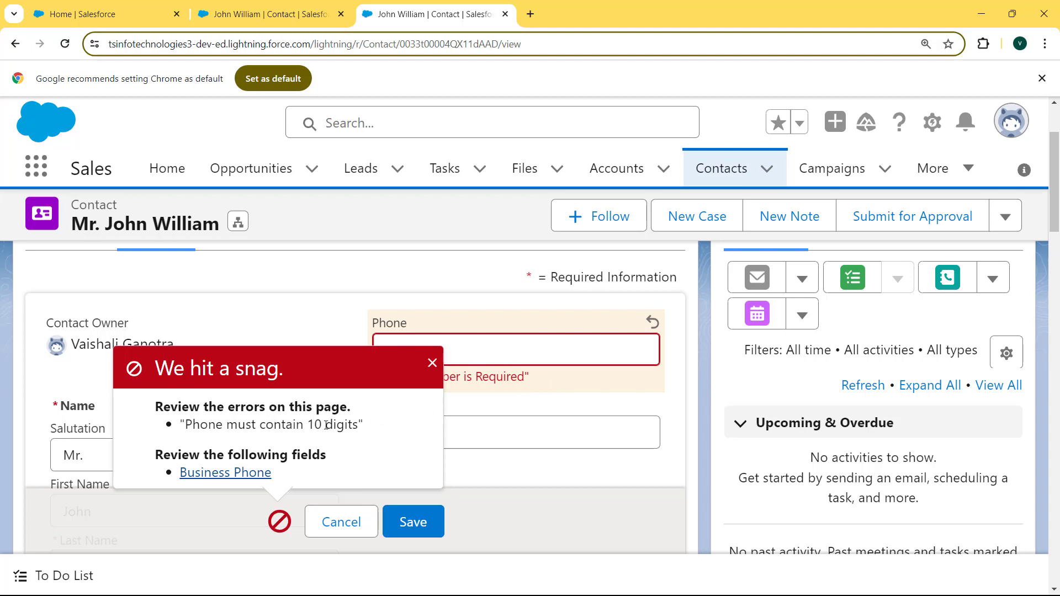
left_click_drag(187, 425, 385, 429)
left_click(480, 350)
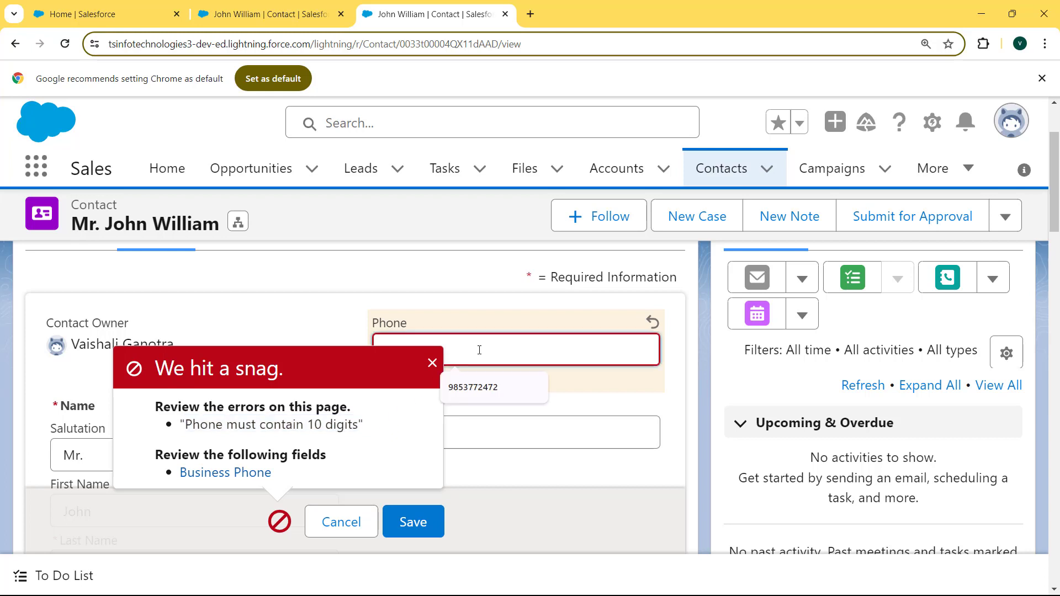
left_click(430, 367)
left_click(432, 352)
type("98786426")
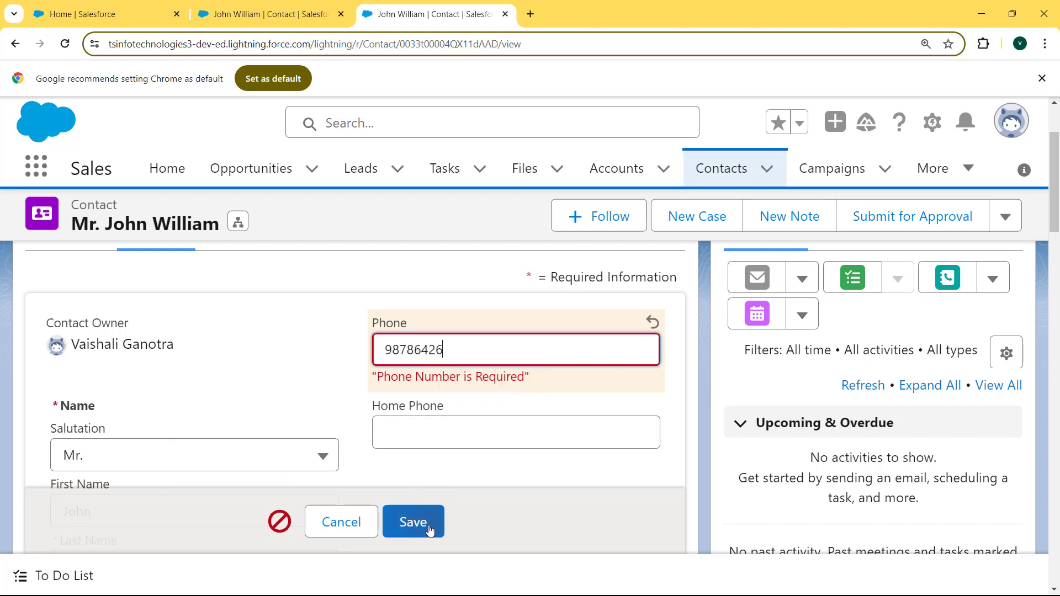
left_click(430, 529)
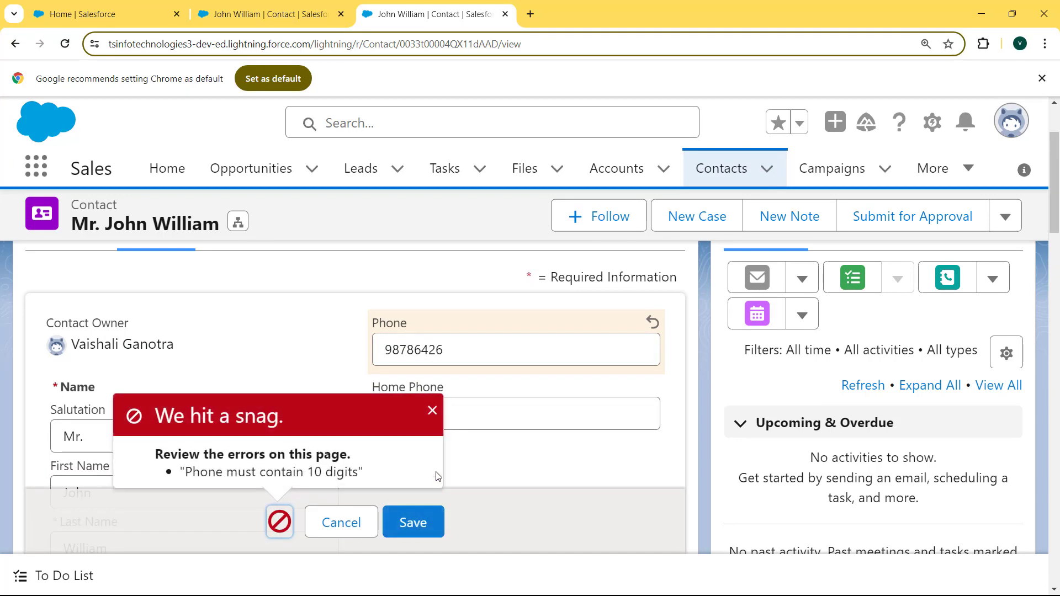